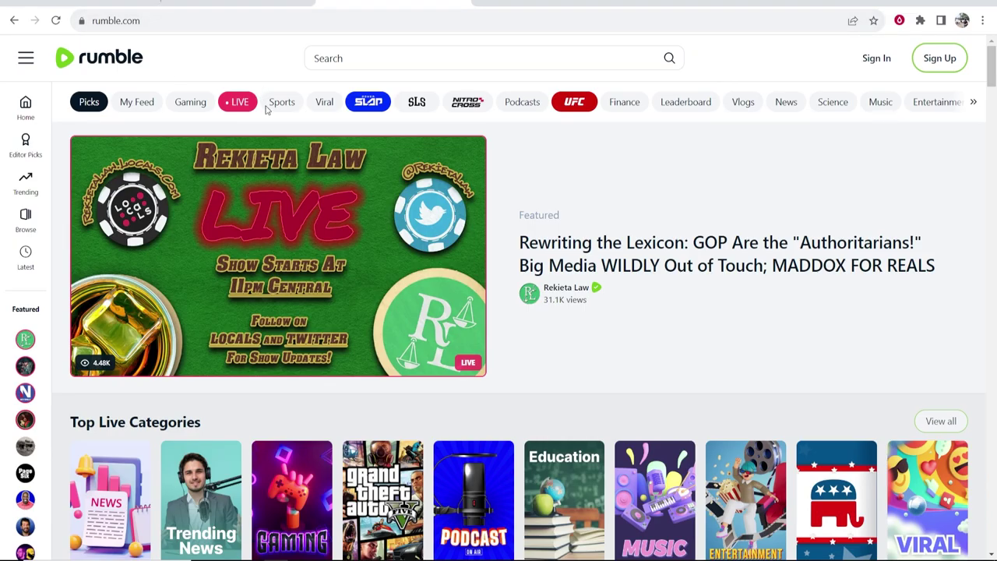
Open the Sign Up registration form from the top-right of the Rumble home page
{"action": "scroll", "coordinate": [268, 109], "scroll_direction": "down", "scroll_amount": 4}
{"action": "scroll", "coordinate": [702, 226], "scroll_direction": "up", "scroll_amount": 4}
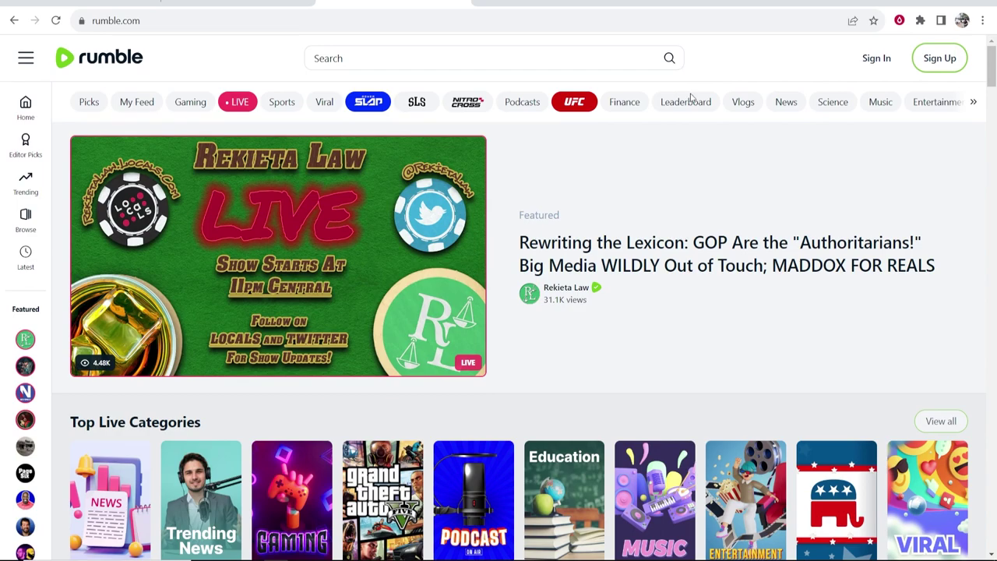
{"action": "left_click", "coordinate": [949, 61]}
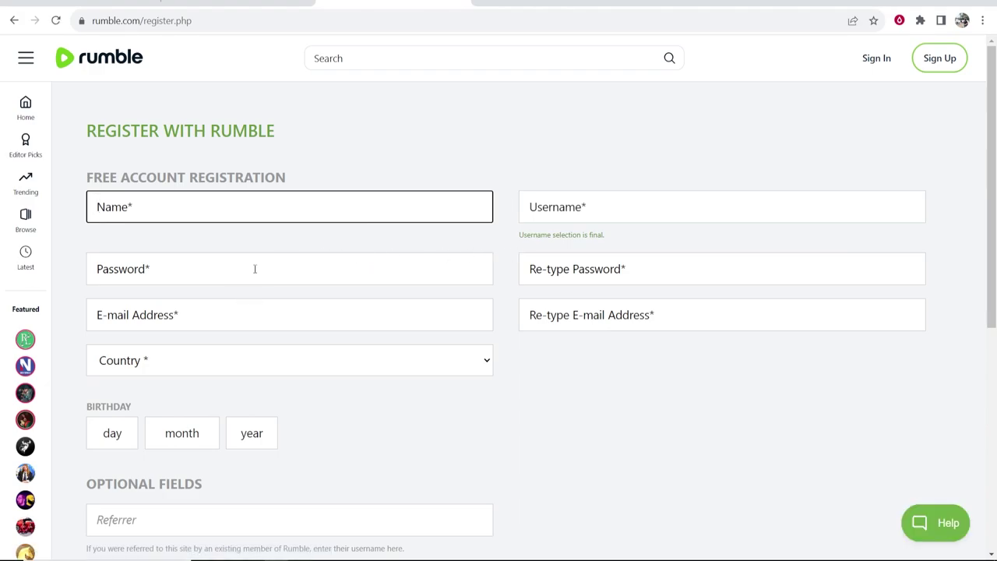
Fill in name, username, password, e-mail, country and birthday, and accept the terms
{"action": "scroll", "coordinate": [255, 273], "scroll_direction": "down", "scroll_amount": 1}
{"action": "scroll", "coordinate": [252, 282], "scroll_direction": "down", "scroll_amount": 1}
{"action": "scroll", "coordinate": [265, 290], "scroll_direction": "down", "scroll_amount": 2}
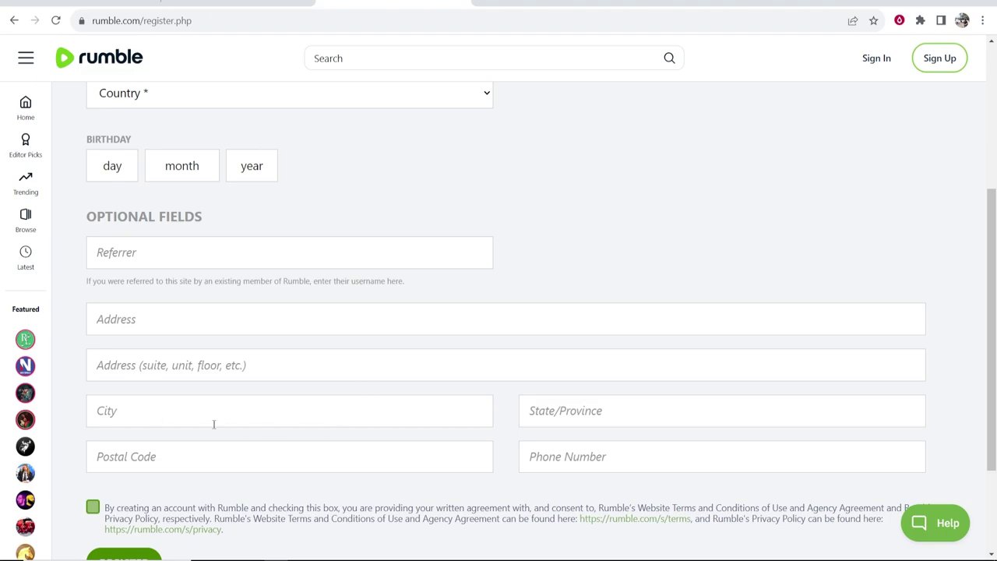
{"action": "scroll", "coordinate": [263, 441], "scroll_direction": "up", "scroll_amount": 3}
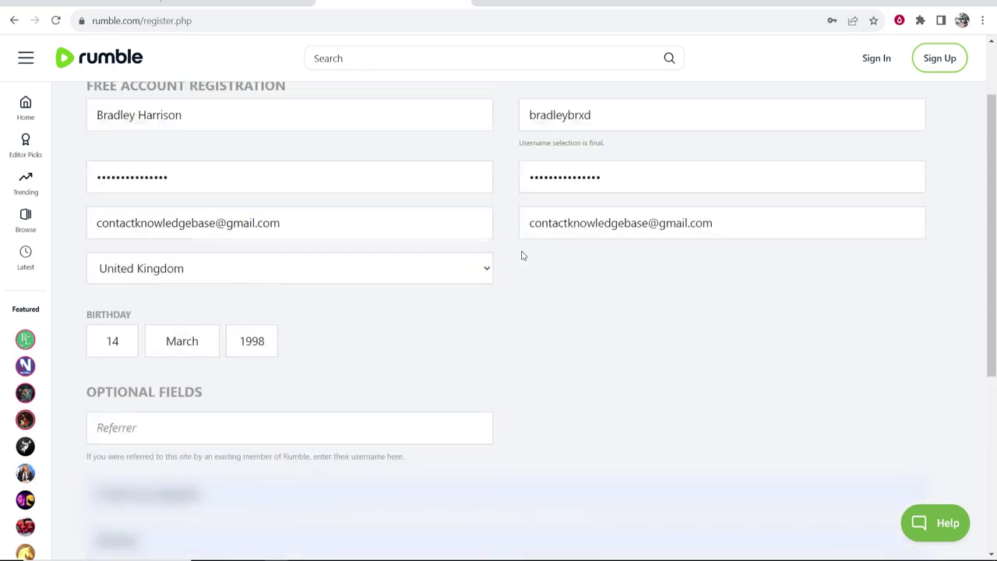
{"action": "scroll", "coordinate": [590, 331], "scroll_direction": "down", "scroll_amount": 2}
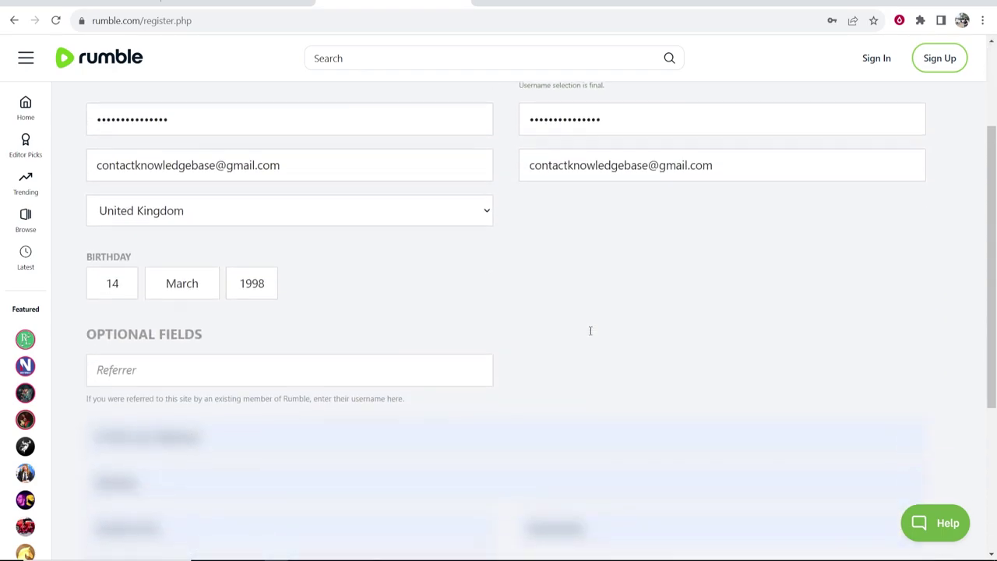
{"action": "scroll", "coordinate": [468, 311], "scroll_direction": "down", "scroll_amount": 2}
{"action": "scroll", "coordinate": [350, 316], "scroll_direction": "down", "scroll_amount": 1}
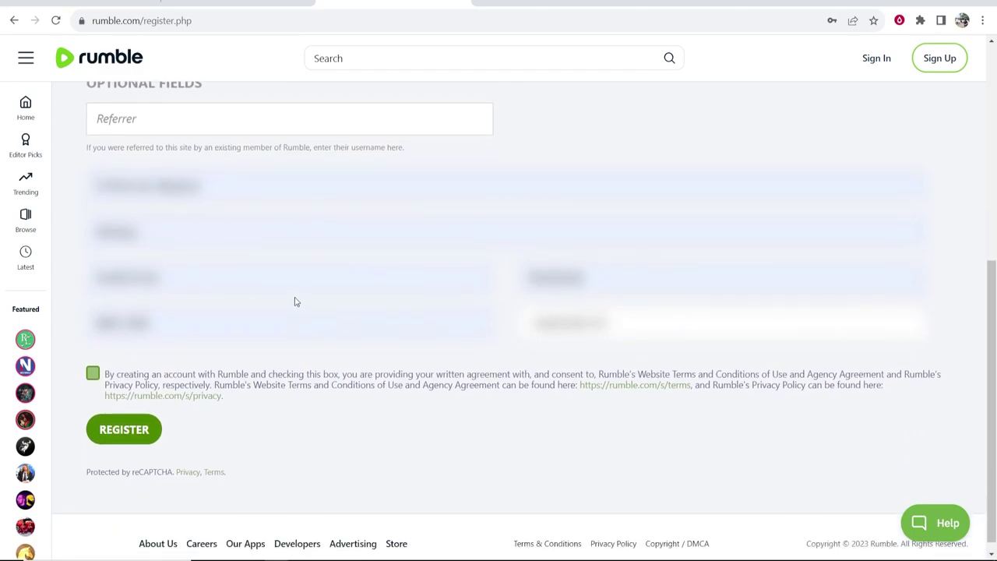
{"action": "left_click", "coordinate": [93, 375]}
Submit the registration and review the Congratulations and check-your-email activation messages
{"action": "left_click", "coordinate": [127, 434]}
{"action": "scroll", "coordinate": [821, 269], "scroll_direction": "up", "scroll_amount": 4}
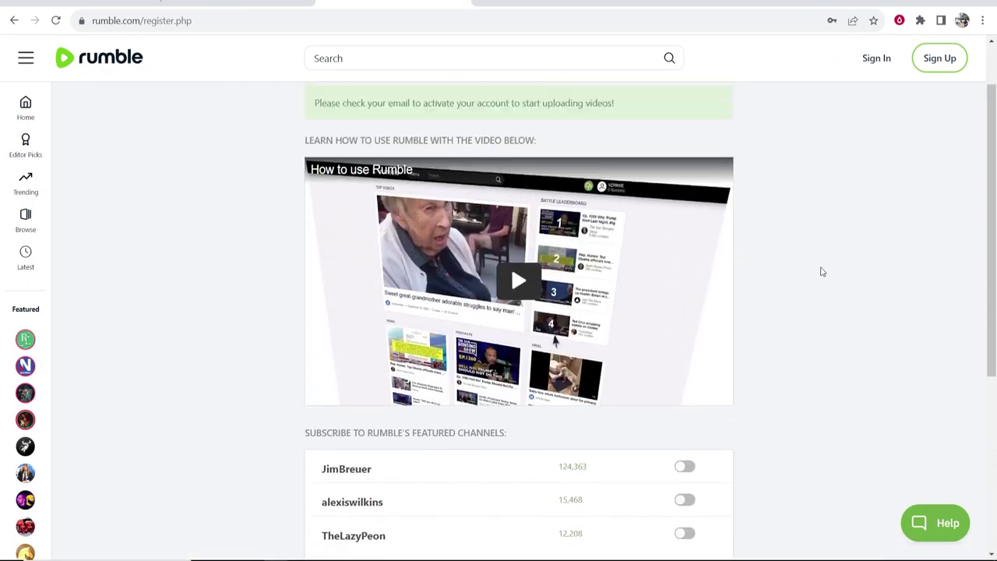
{"action": "scroll", "coordinate": [821, 271], "scroll_direction": "up", "scroll_amount": 1}
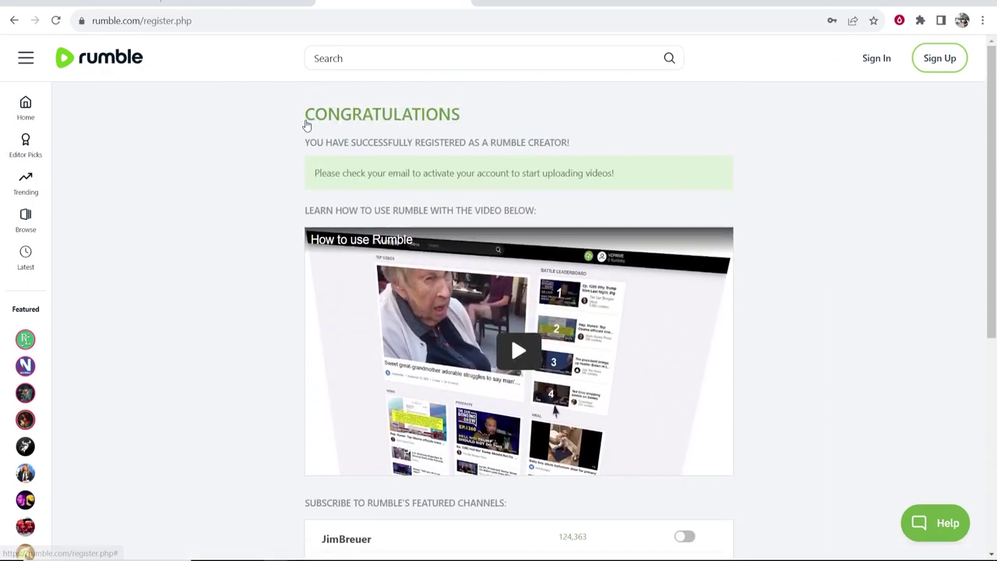
{"action": "left_click_drag", "start_coordinate": [303, 115], "coordinate": [473, 115]}
{"action": "left_click", "coordinate": [847, 142]}
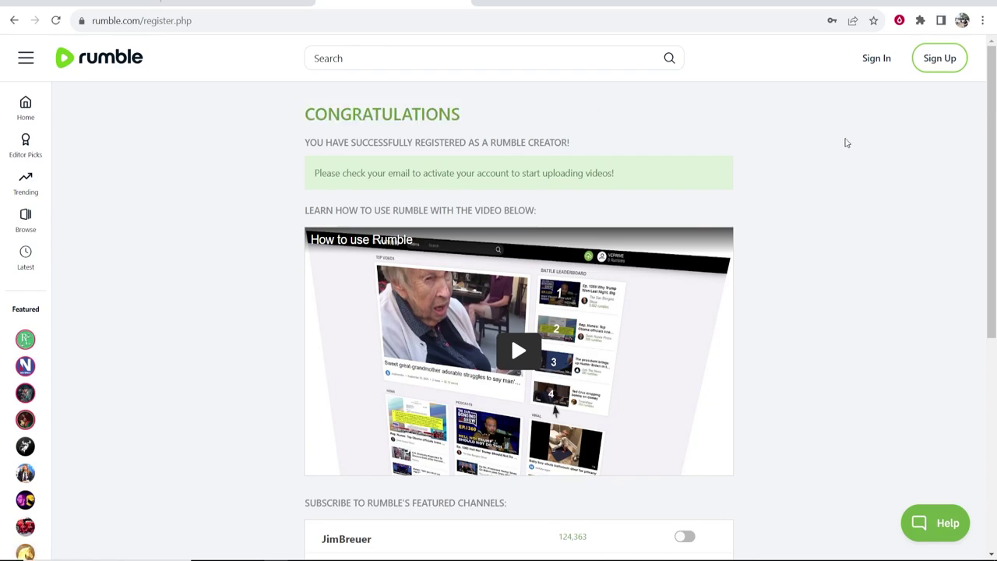
{"action": "left_click_drag", "start_coordinate": [314, 173], "coordinate": [618, 173]}
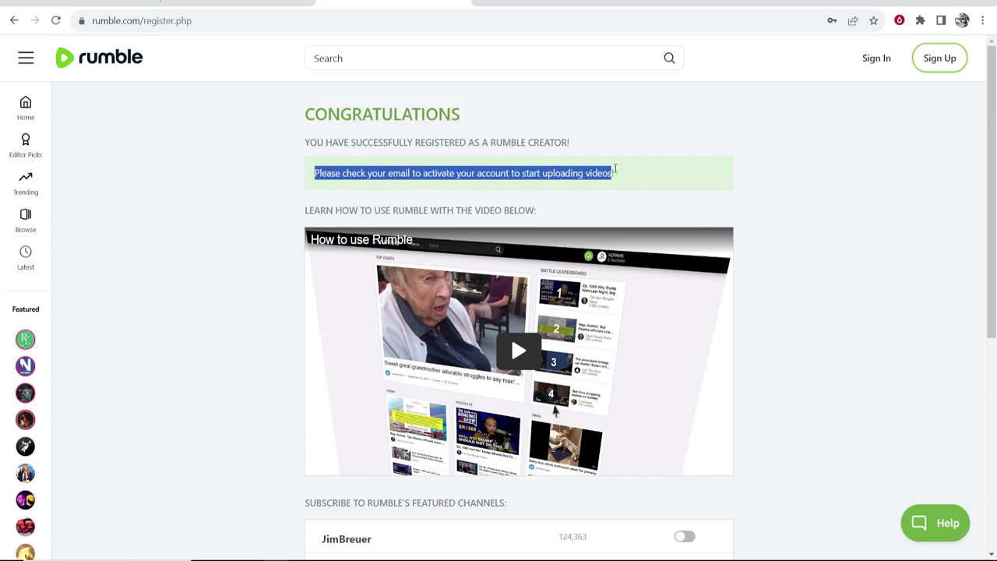
{"action": "left_click", "coordinate": [842, 167]}
Follow the Akademiks featured channel
{"action": "scroll", "coordinate": [714, 177], "scroll_direction": "down", "scroll_amount": 2}
{"action": "scroll", "coordinate": [713, 177], "scroll_direction": "down", "scroll_amount": 3}
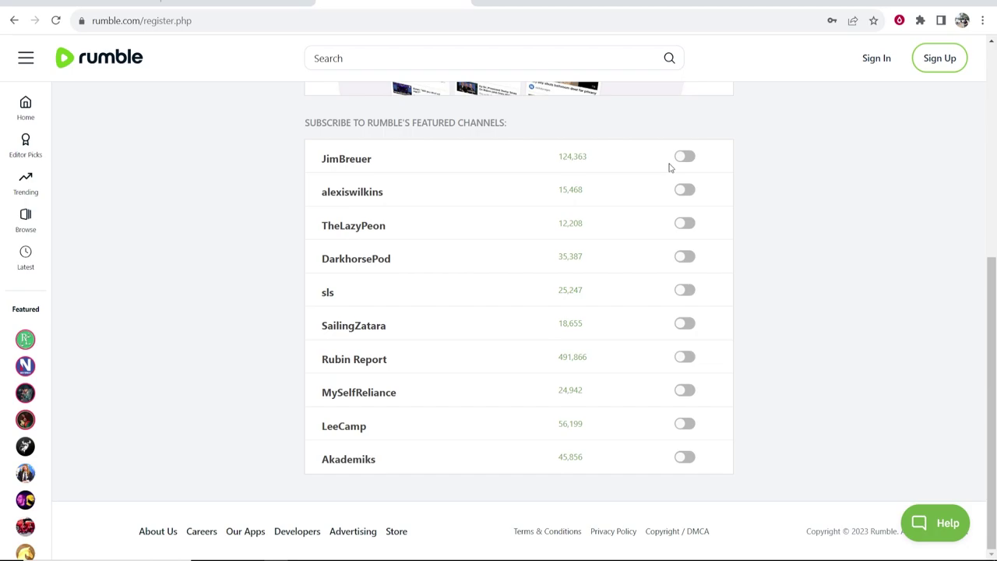
{"action": "left_click", "coordinate": [685, 460]}
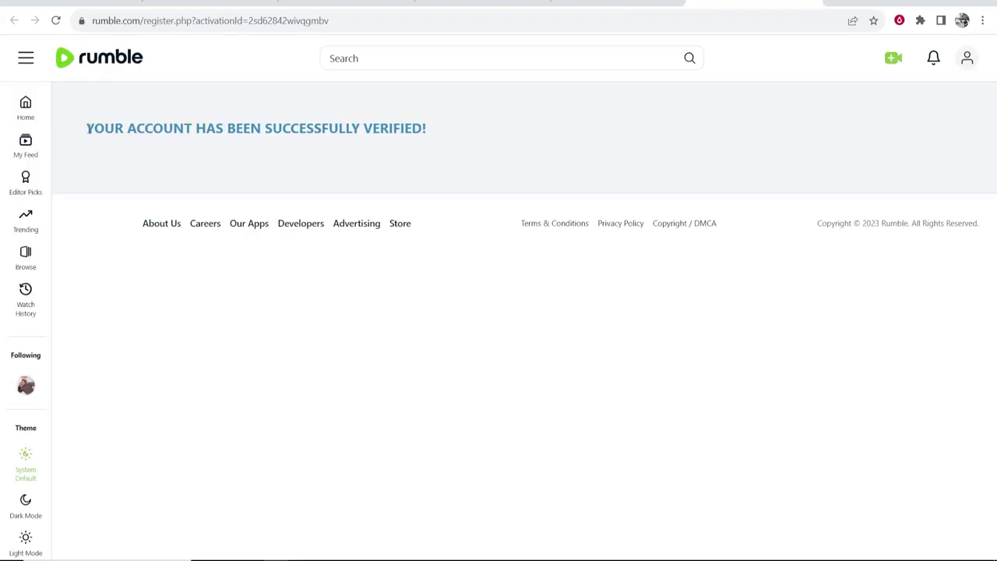
Confirm the account is verified and dismiss the already-verified resend-activation notice
{"action": "left_click_drag", "start_coordinate": [83, 128], "coordinate": [438, 127]}
{"action": "left_click", "coordinate": [427, 120]}
{"action": "left_click", "coordinate": [968, 61]}
{"action": "left_click", "coordinate": [909, 107]}
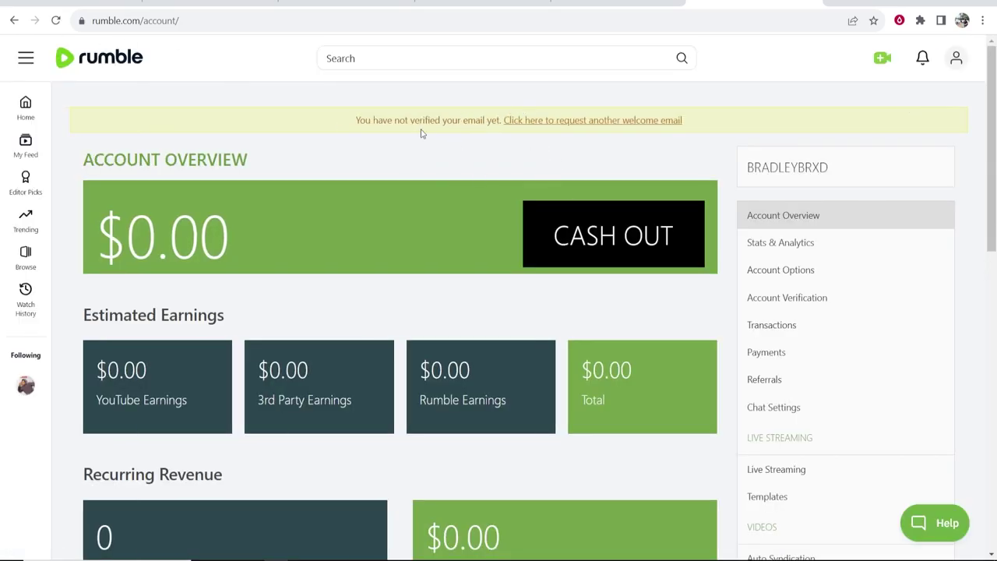
{"action": "left_click", "coordinate": [581, 122]}
{"action": "left_click_drag", "start_coordinate": [458, 247], "coordinate": [317, 255]}
{"action": "left_click", "coordinate": [662, 205]}
Review the Account Overview's $0.00 earnings and Recurring Revenue sections
{"action": "left_click", "coordinate": [954, 60]}
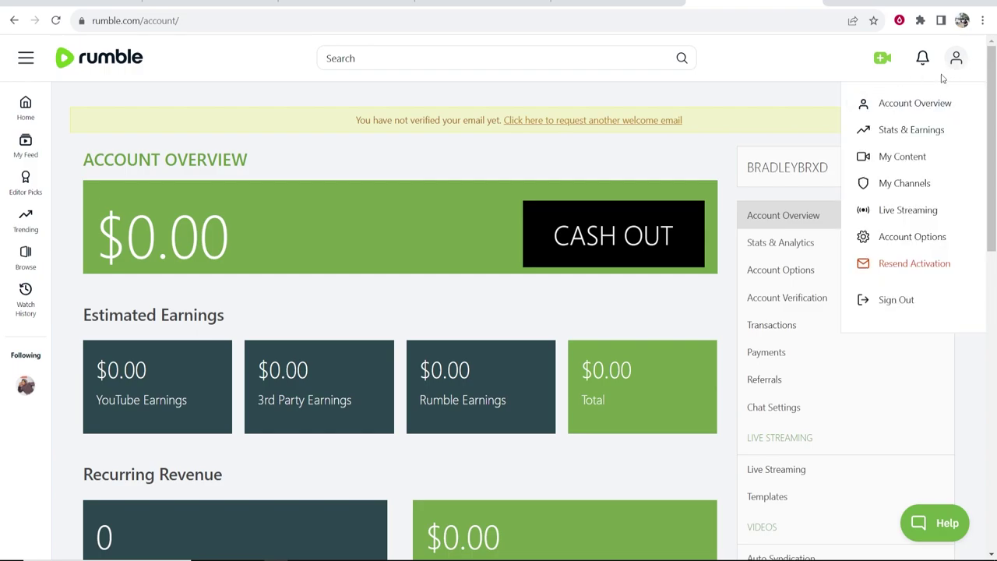
{"action": "left_click", "coordinate": [946, 60]}
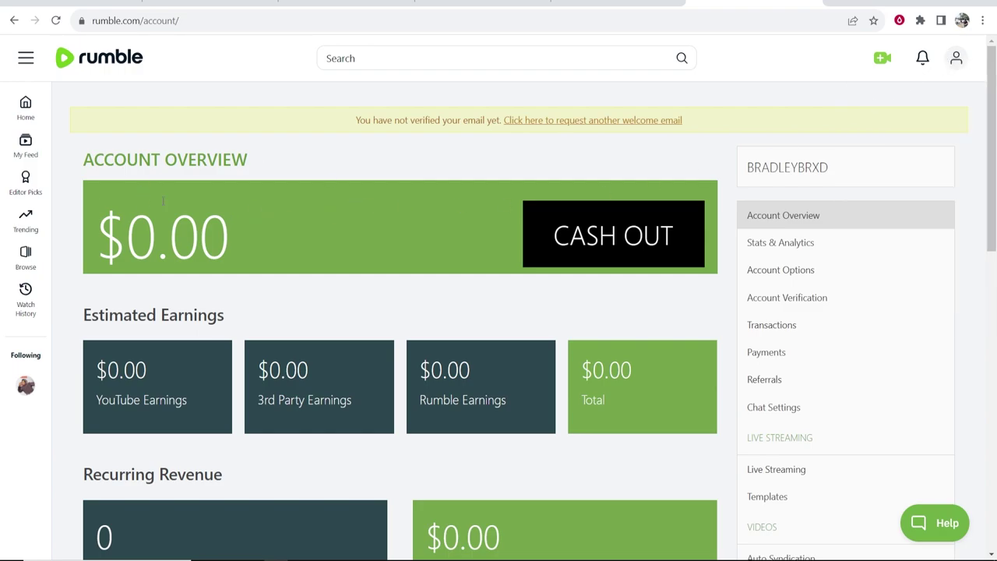
{"action": "left_click_drag", "start_coordinate": [272, 158], "coordinate": [75, 176]}
{"action": "double_click", "coordinate": [113, 237]}
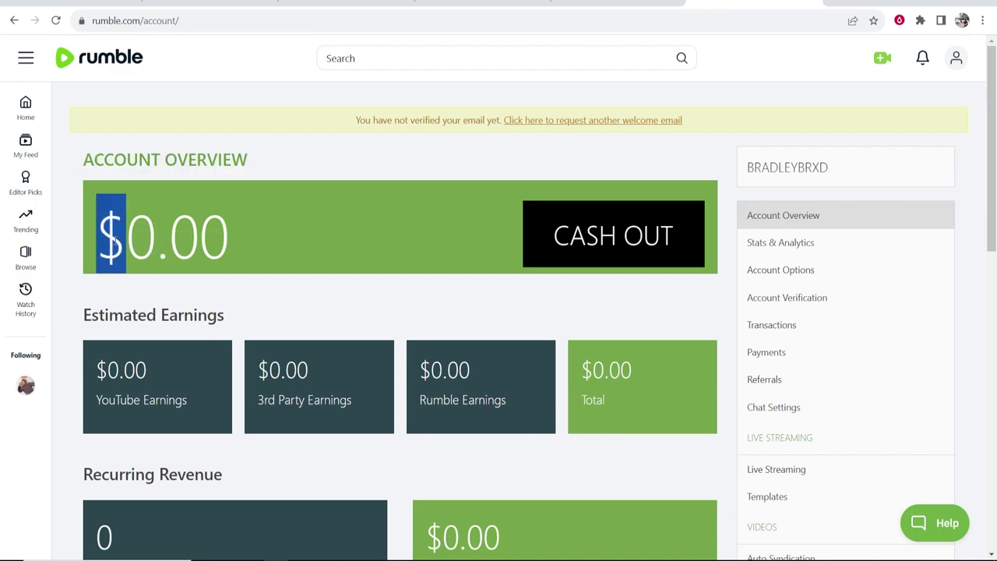
{"action": "left_click", "coordinate": [172, 240]}
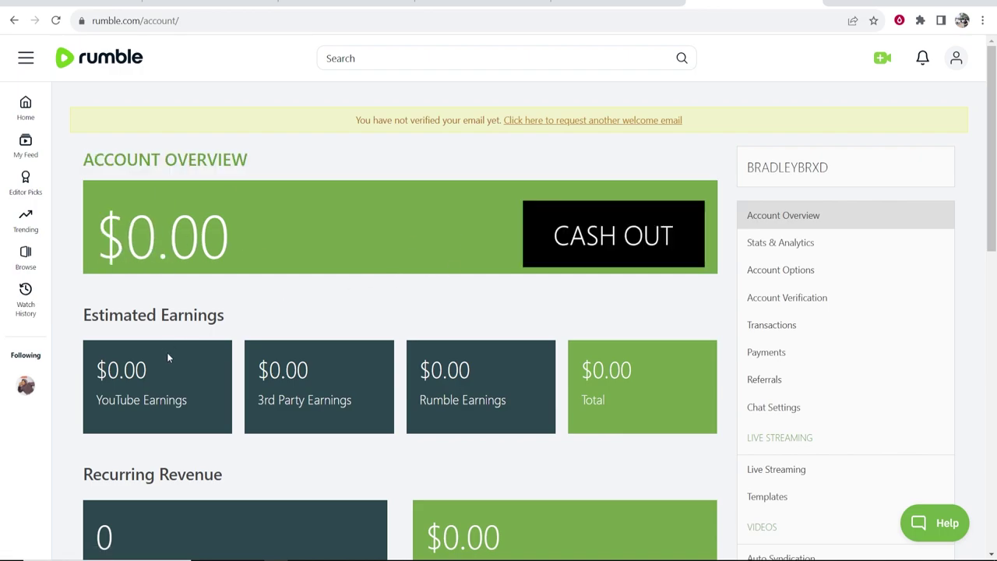
{"action": "scroll", "coordinate": [173, 313], "scroll_direction": "down", "scroll_amount": 1}
{"action": "scroll", "coordinate": [184, 265], "scroll_direction": "down", "scroll_amount": 1}
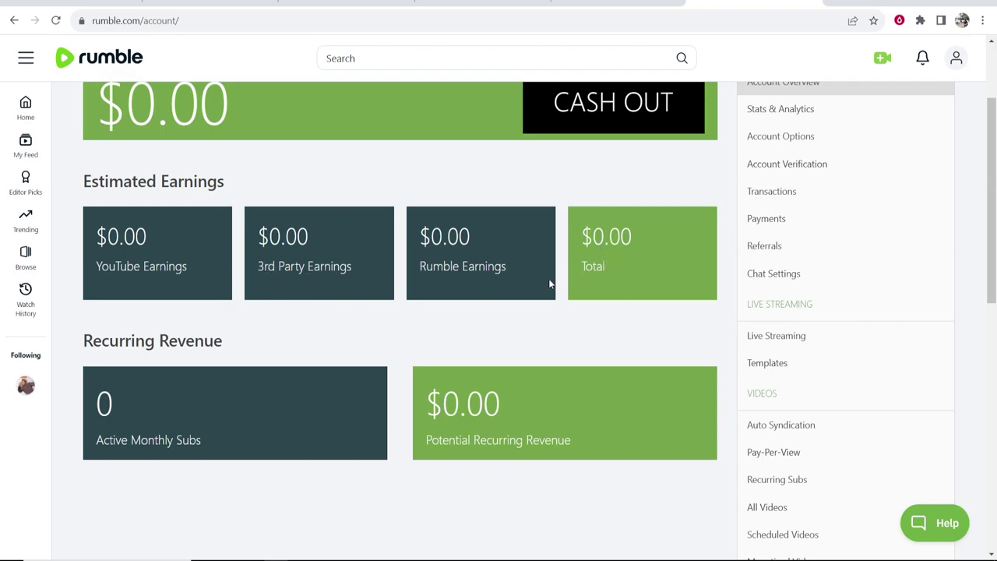
{"action": "left_click_drag", "start_coordinate": [224, 343], "coordinate": [87, 343]}
Open Create Channel from the Channels section of the account sidebar
{"action": "left_click", "coordinate": [204, 349]}
{"action": "scroll", "coordinate": [680, 323], "scroll_direction": "down", "scroll_amount": 2}
{"action": "scroll", "coordinate": [681, 325], "scroll_direction": "down", "scroll_amount": 2}
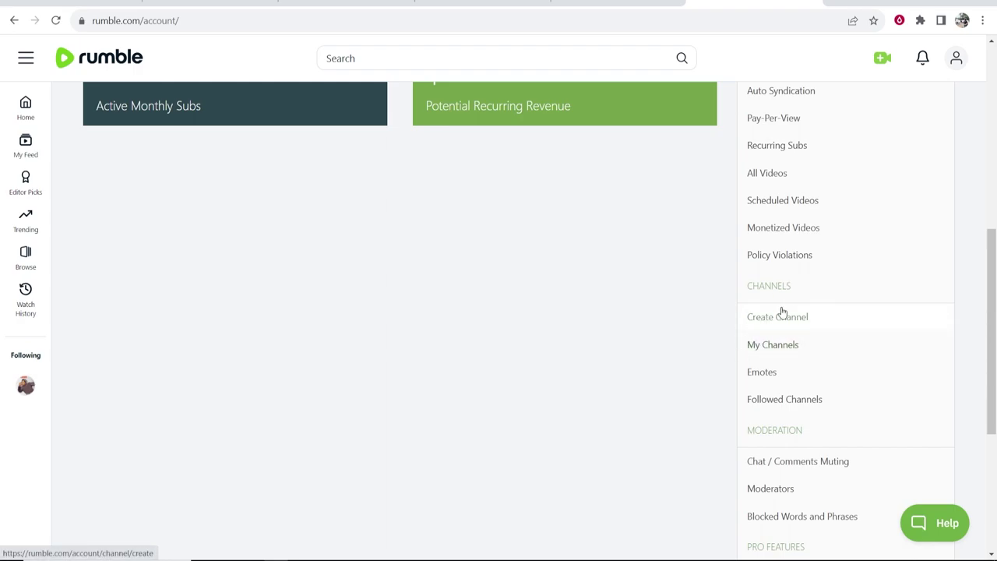
{"action": "left_click", "coordinate": [774, 321]}
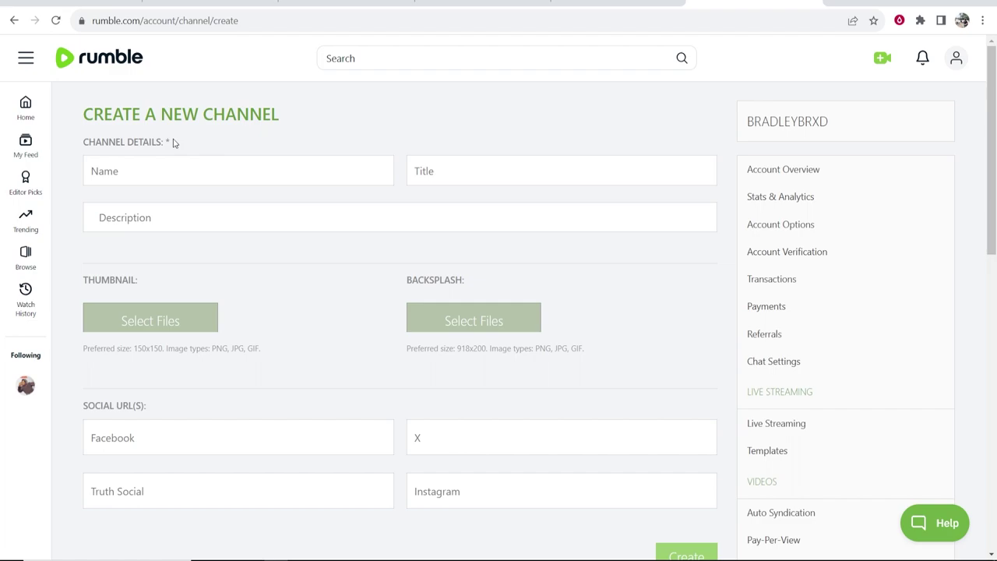
Enter name KnowledgeBaseTutorials, title KnowledgeBase and description 'Step by step tutorial videos.'
{"action": "left_click", "coordinate": [159, 176]}
{"action": "type", "text": "Knowled"}
{"action": "type", "text": "geBasse"}
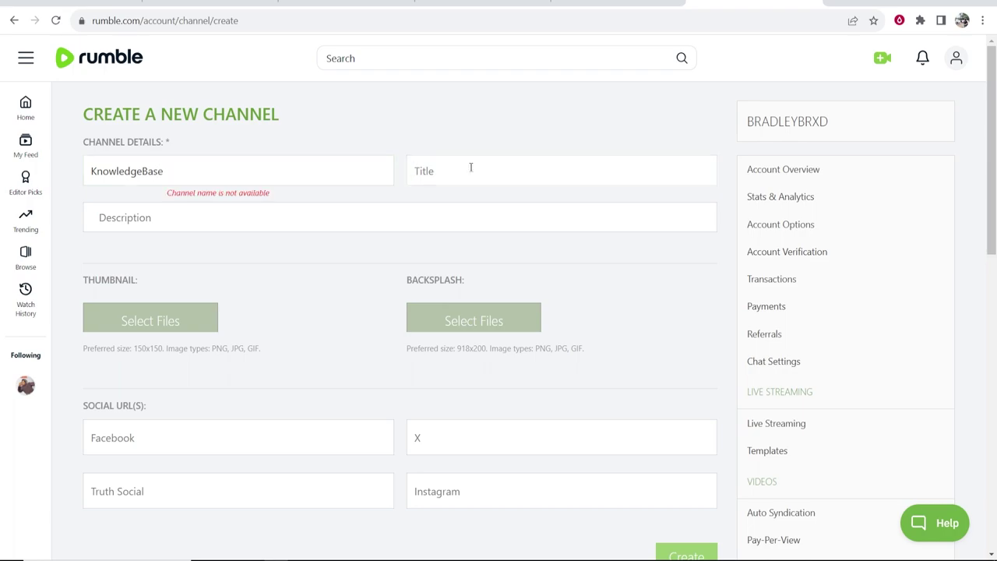
{"action": "type", "text": "Knowledge"}
{"action": "type", "text": "Base"}
{"action": "left_click_drag", "start_coordinate": [165, 195], "coordinate": [275, 198]}
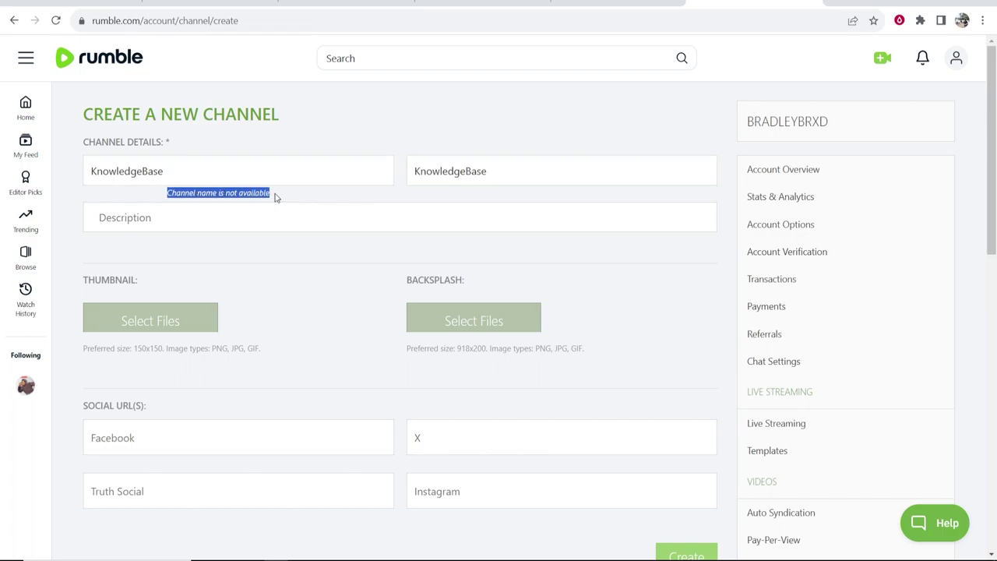
{"action": "left_click", "coordinate": [274, 198]}
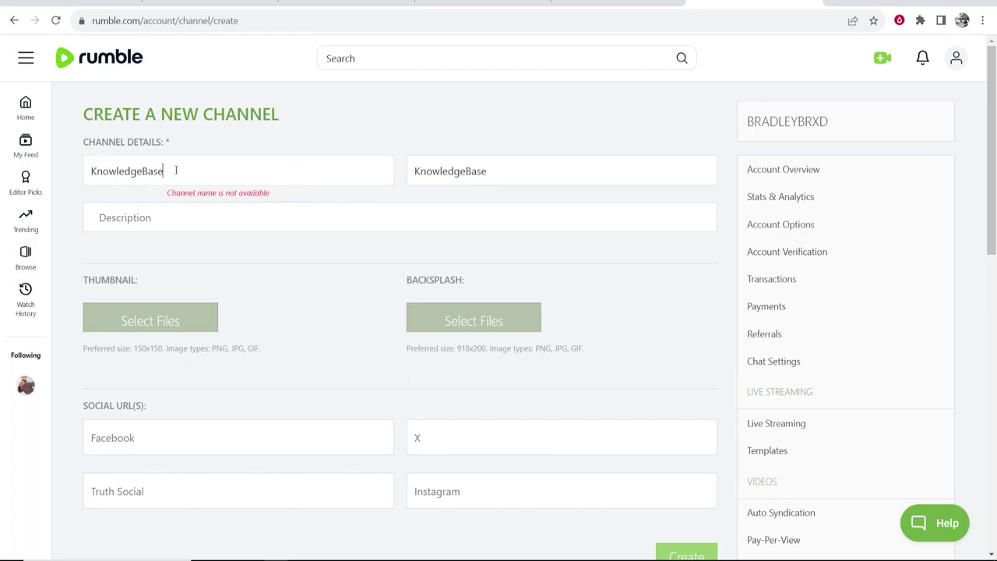
{"action": "type", "text": "Tu"}
{"action": "type", "text": "torial"}
{"action": "type", "text": "St"}
{"action": "type", "text": "ep by step ho"}
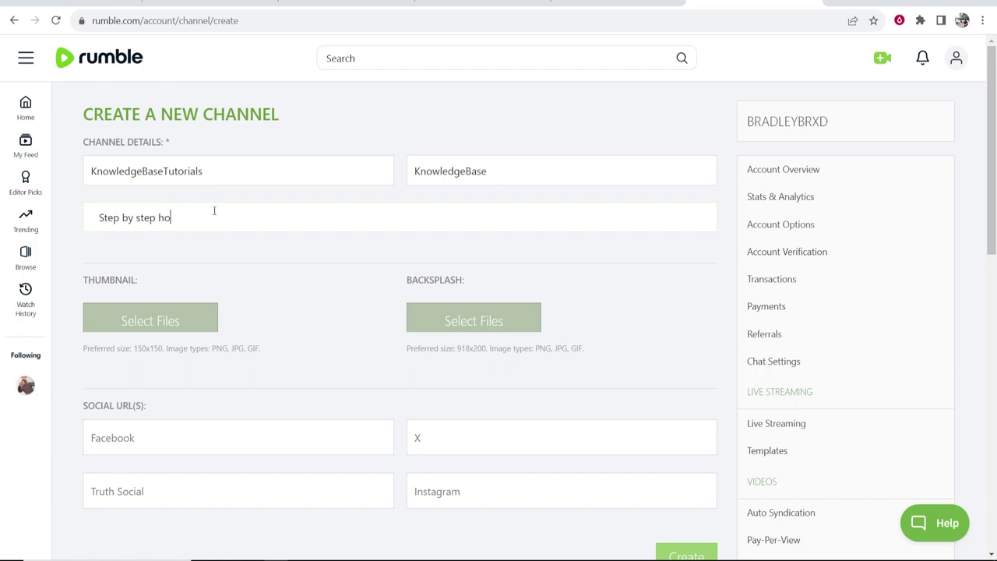
{"action": "type", "text": "roail"}
{"action": "key", "text": "BackSpace"}
{"action": "key", "text": "BackSpace"}
{"action": "key", "text": "BackSpace"}
{"action": "type", "text": "torial videos."}
Review the thumbnail and backsplash guidance, then create the channel
{"action": "left_click_drag", "start_coordinate": [178, 363], "coordinate": [72, 357]}
{"action": "left_click", "coordinate": [376, 343]}
{"action": "left_click_drag", "start_coordinate": [503, 283], "coordinate": [369, 263]}
{"action": "left_click", "coordinate": [369, 263]}
{"action": "scroll", "coordinate": [369, 263], "scroll_direction": "down", "scroll_amount": 3}
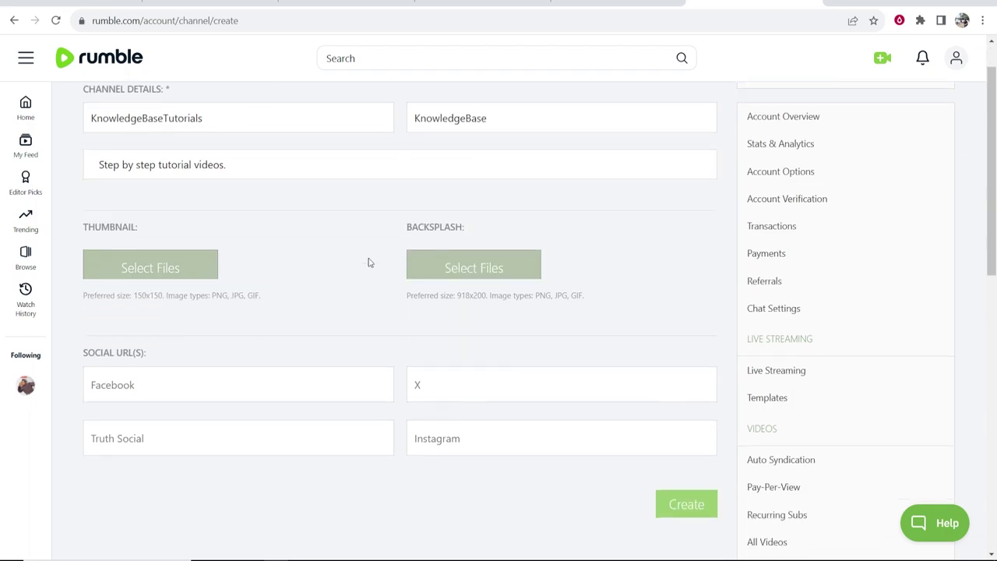
{"action": "left_click", "coordinate": [689, 363]}
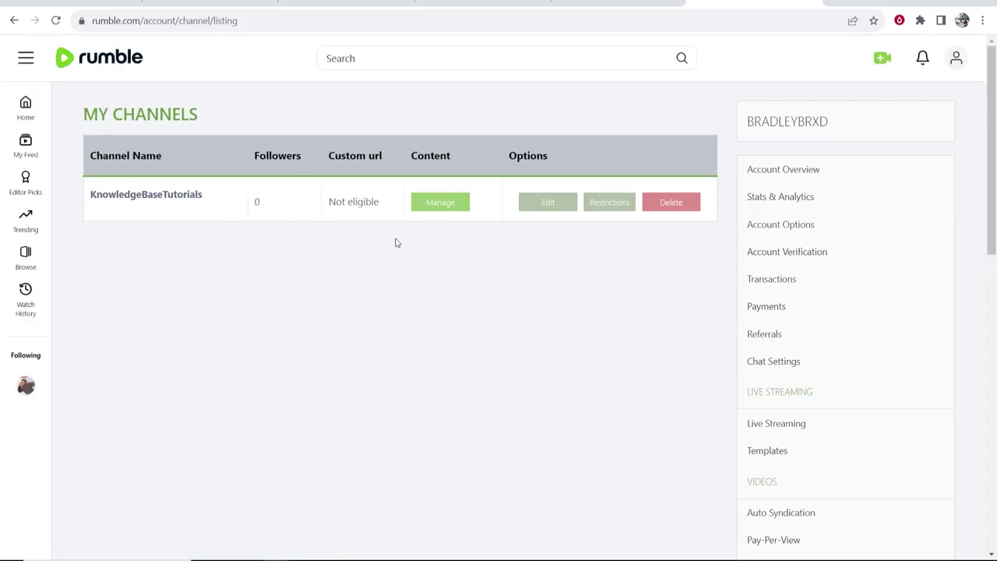
Open KnowledgeBaseTutorials' content page, which asks for videos first, and show the upload options
{"action": "left_click", "coordinate": [438, 209]}
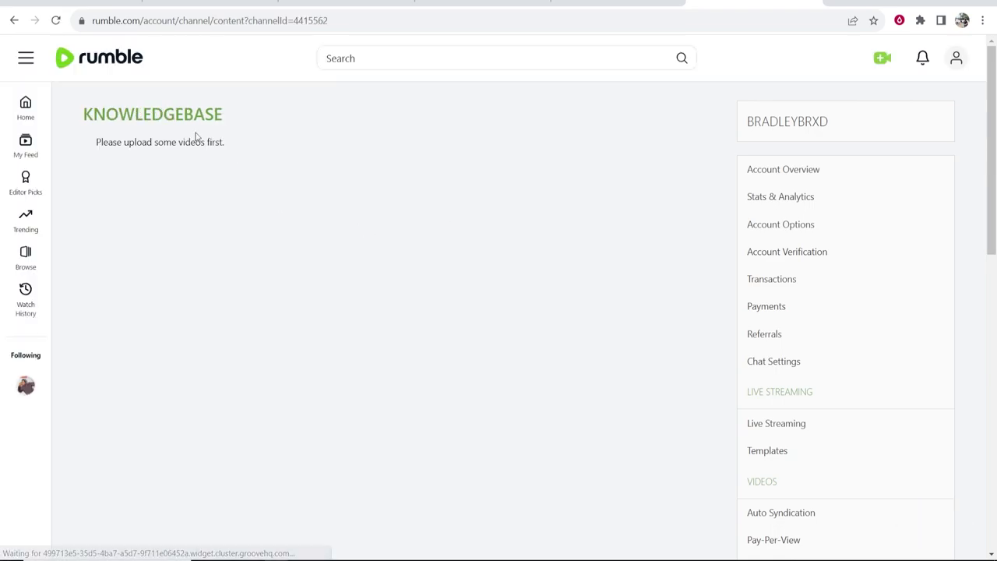
{"action": "left_click_drag", "start_coordinate": [225, 143], "coordinate": [94, 148]}
{"action": "left_click", "coordinate": [102, 146]}
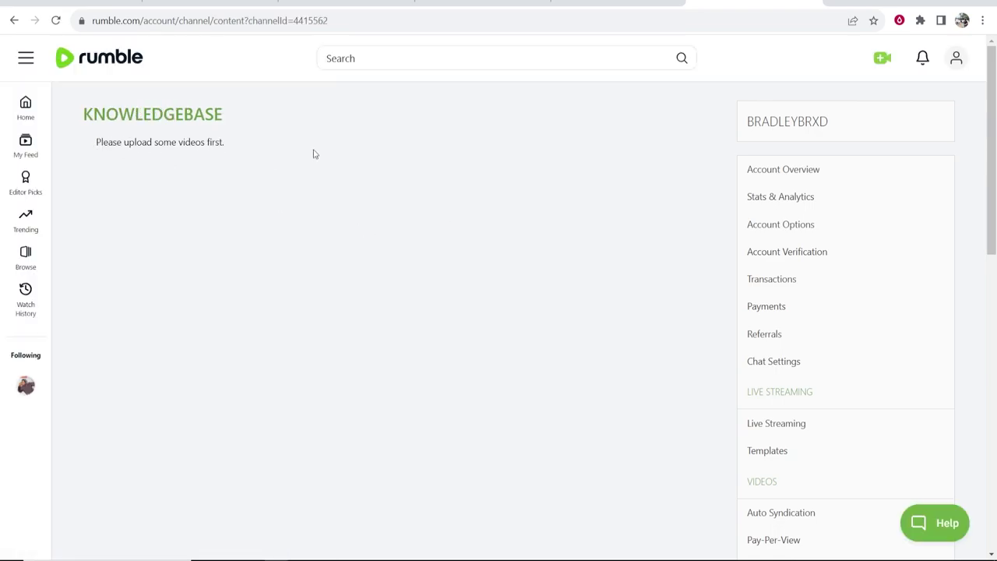
{"action": "left_click", "coordinate": [883, 59]}
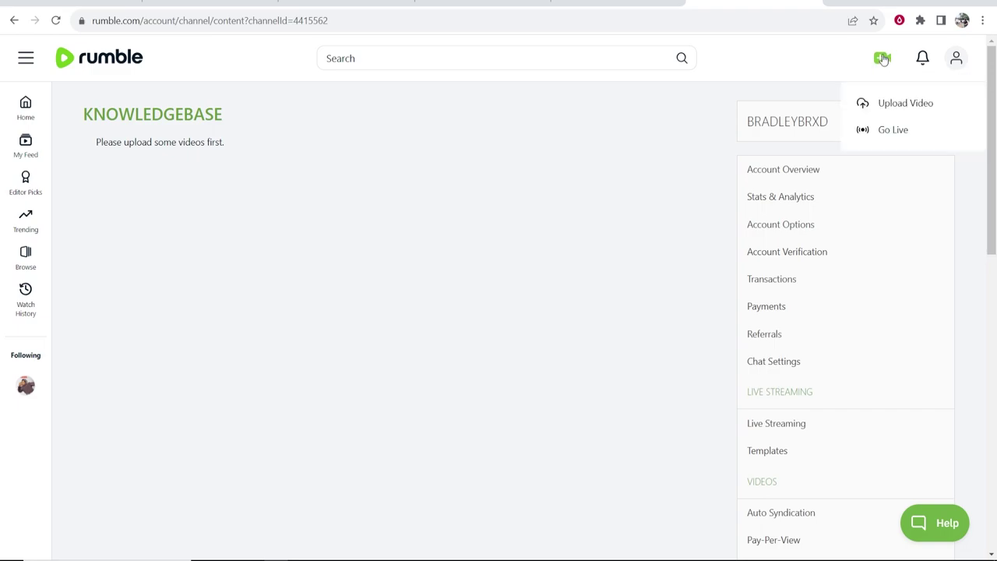
Choose Upload Video from the camera menu
{"action": "left_click", "coordinate": [888, 106]}
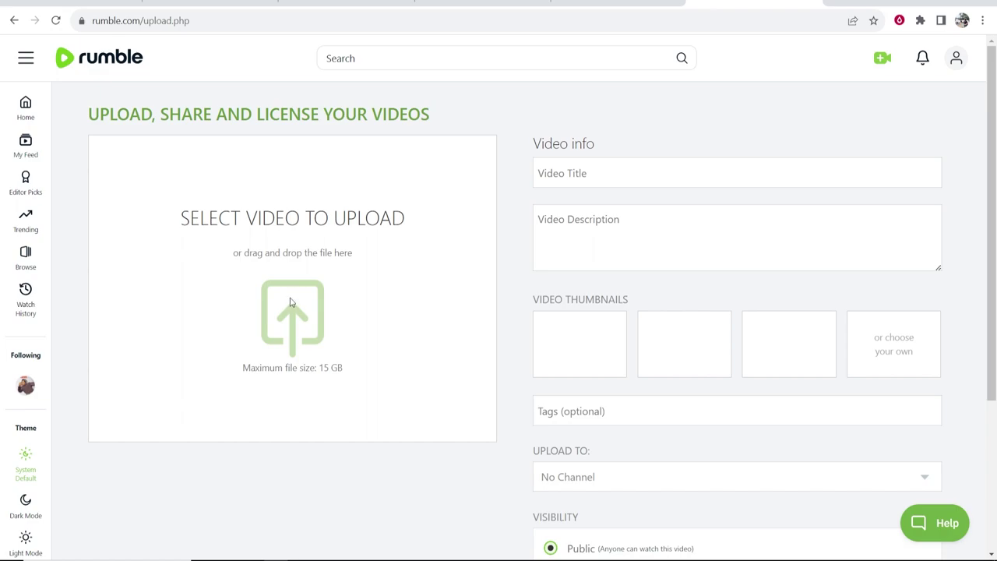
Upload 'how to use canva ai image generator' from Videos > 2nd september 2023
{"action": "left_click", "coordinate": [315, 235]}
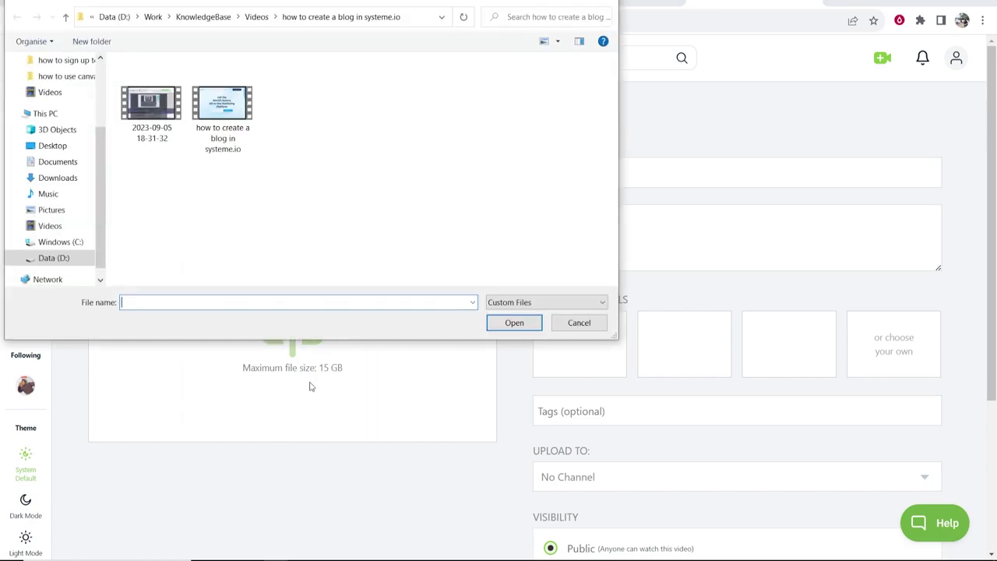
{"action": "left_click", "coordinate": [264, 15]}
{"action": "double_click", "coordinate": [258, 194]}
{"action": "left_click", "coordinate": [458, 123]}
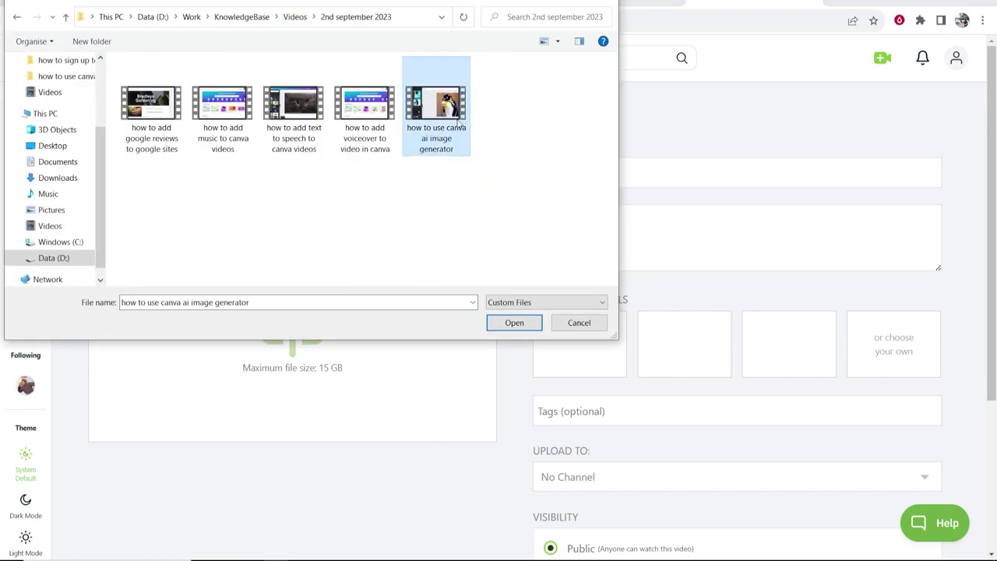
{"action": "left_click", "coordinate": [514, 323]}
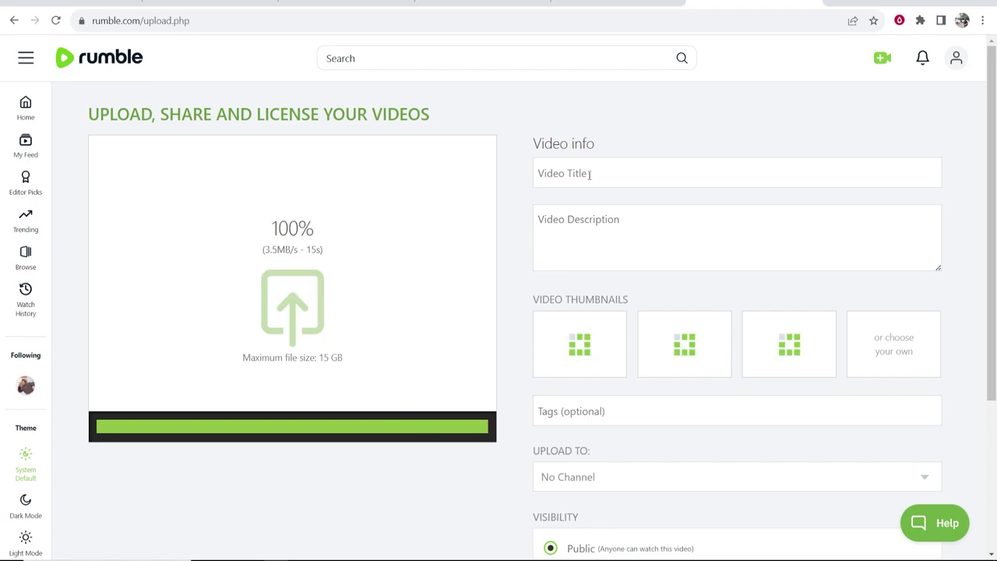
Enter title How To Use Canva AI Image Generator and paste the description, fixing 'high-quality'
{"action": "left_click", "coordinate": [590, 173]}
{"action": "type", "text": "How To Use Canva AI Image Generator"}
{"action": "left_click", "coordinate": [621, 210]}
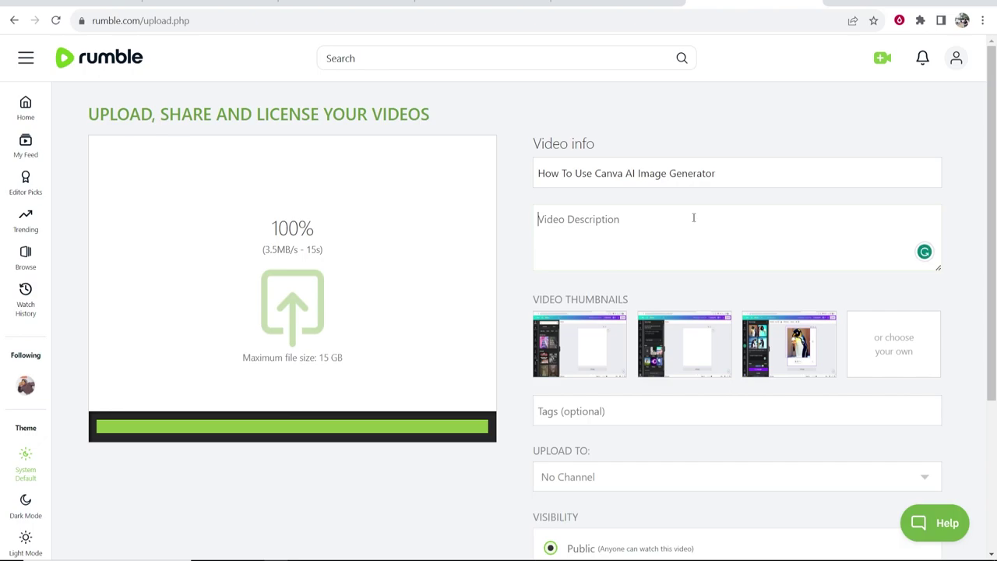
{"action": "type", "text": "In this video, I show you how to use Canva AI image generator. This can be used to generate high quality AI images for your projects, for free."}
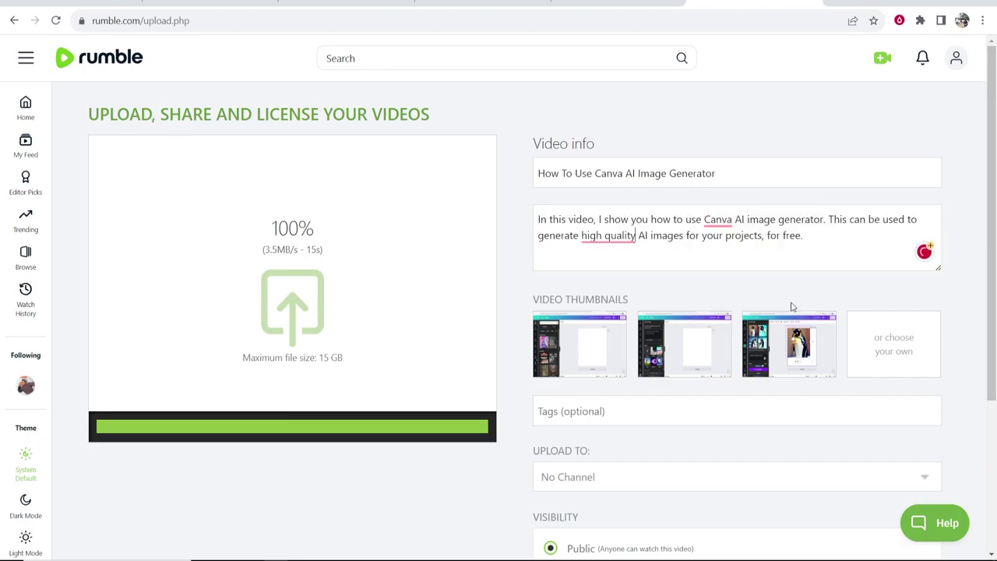
{"action": "right_click", "coordinate": [610, 240]}
{"action": "left_click", "coordinate": [612, 275]}
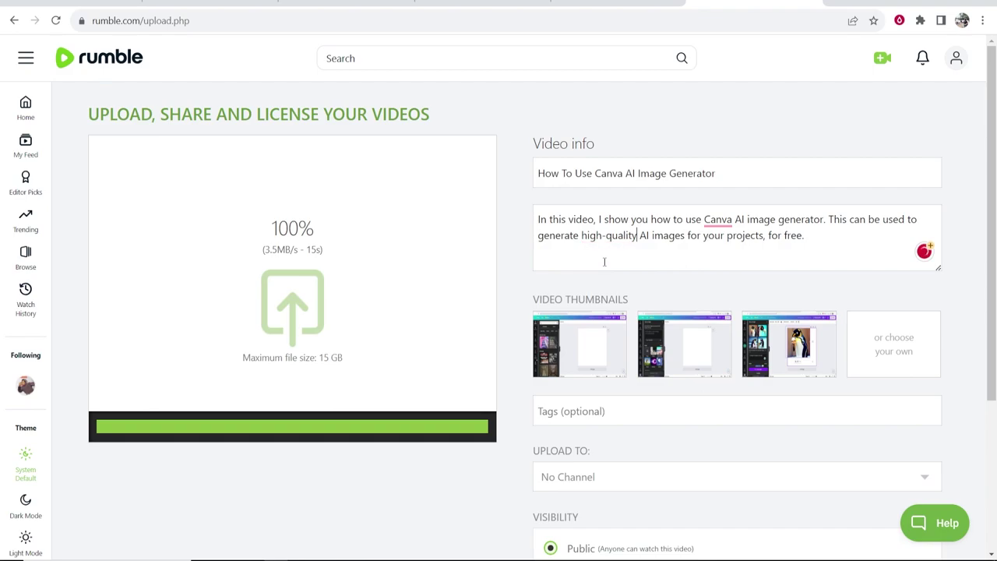
Set the Canva image from the how to use canva ai image generator folder as thumbnail
{"action": "left_click", "coordinate": [902, 343]}
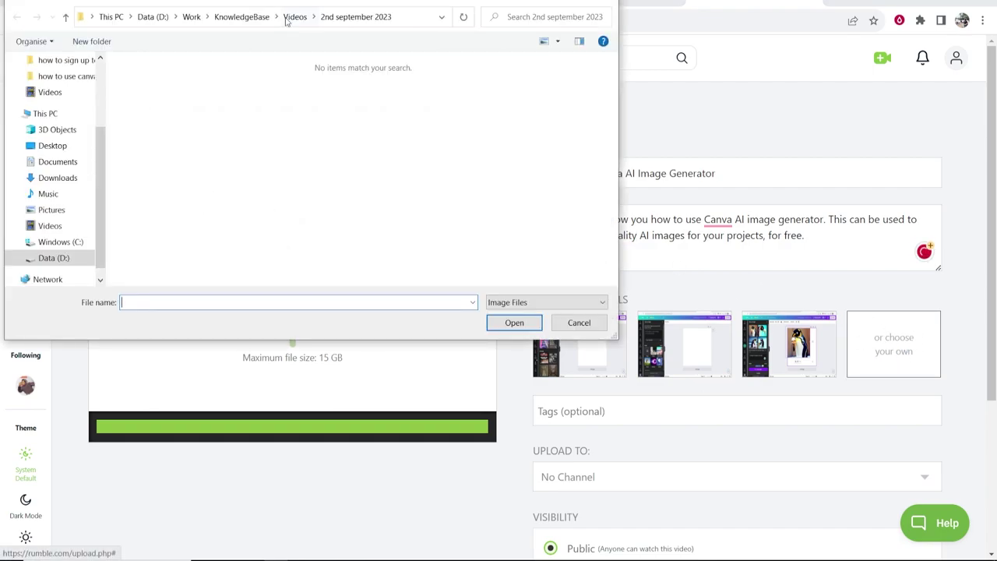
{"action": "left_click", "coordinate": [294, 17]}
{"action": "scroll", "coordinate": [256, 127], "scroll_direction": "up", "scroll_amount": 1}
{"action": "double_click", "coordinate": [194, 221]}
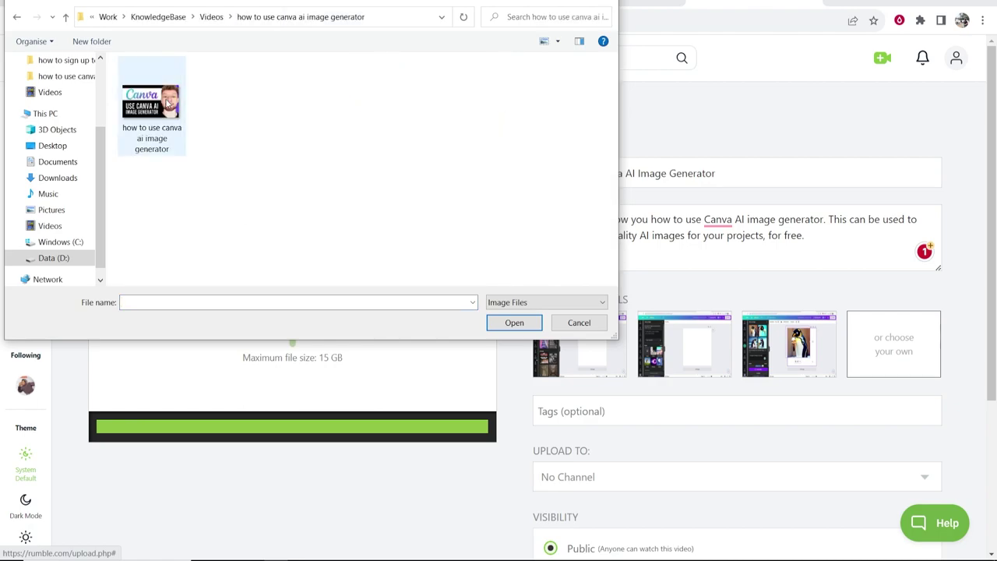
{"action": "double_click", "coordinate": [148, 104]}
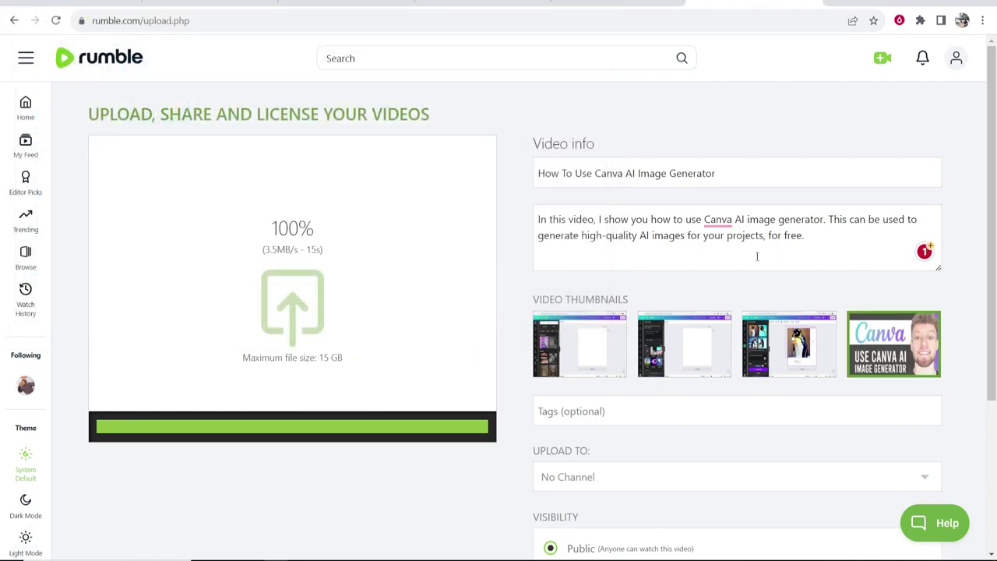
Add tags 'canva ai image generator, canva ai' and set Upload To to KnowledgeBaseTutorials
{"action": "scroll", "coordinate": [678, 239], "scroll_direction": "down", "scroll_amount": 2}
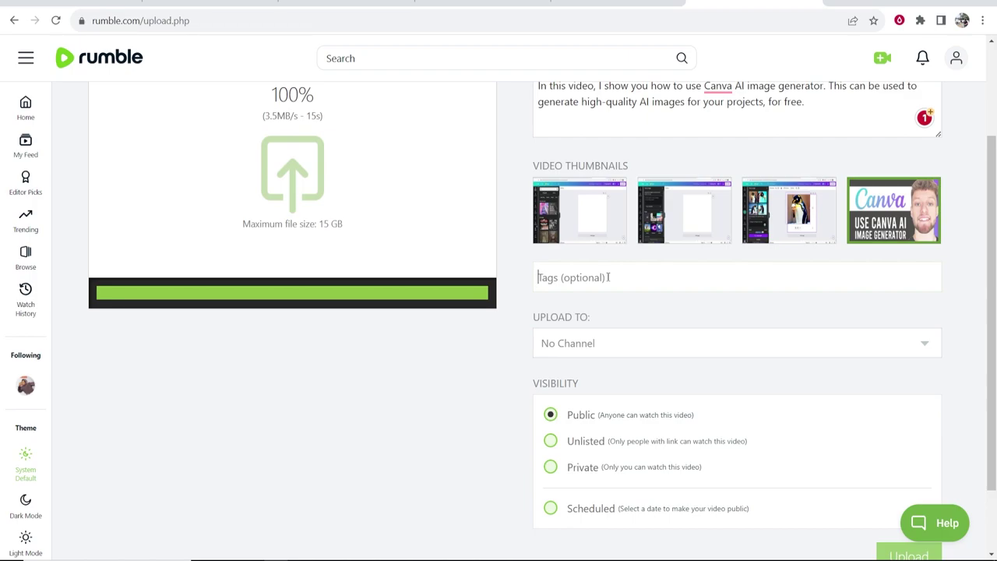
{"action": "type", "text": "canva ai ima"}
{"action": "type", "text": "ge generator, canva ai,"}
{"action": "scroll", "coordinate": [615, 265], "scroll_direction": "down", "scroll_amount": 1}
{"action": "left_click", "coordinate": [664, 257]}
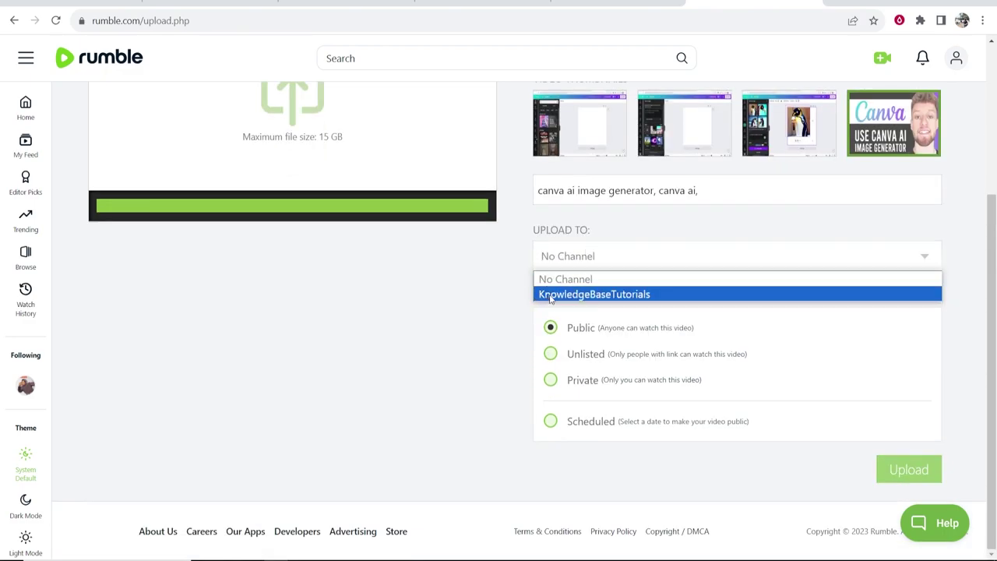
{"action": "left_click", "coordinate": [573, 295]}
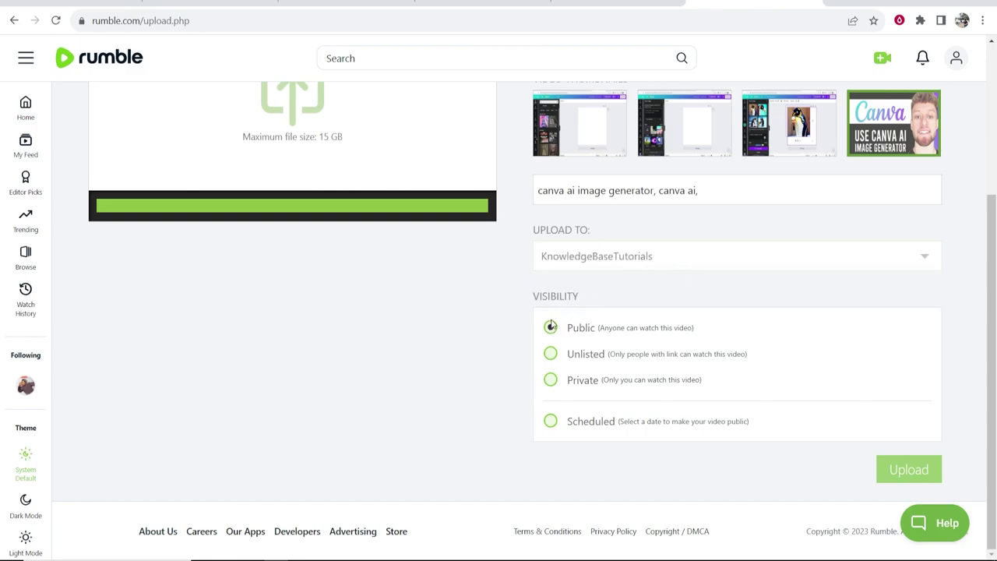
Submit the upload details and reach the Your licensing options page
{"action": "left_click", "coordinate": [909, 471]}
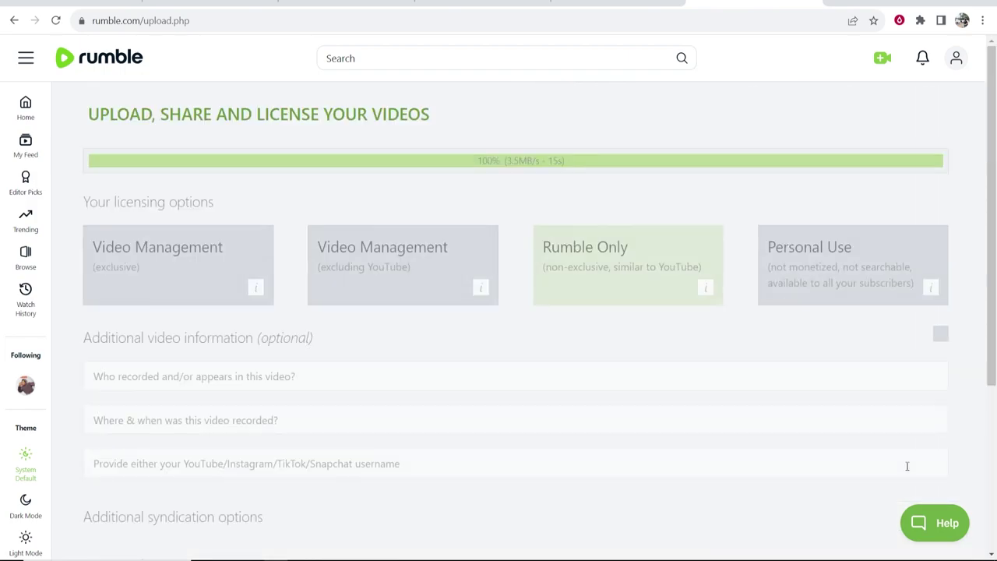
{"action": "left_click_drag", "start_coordinate": [88, 119], "coordinate": [435, 115]}
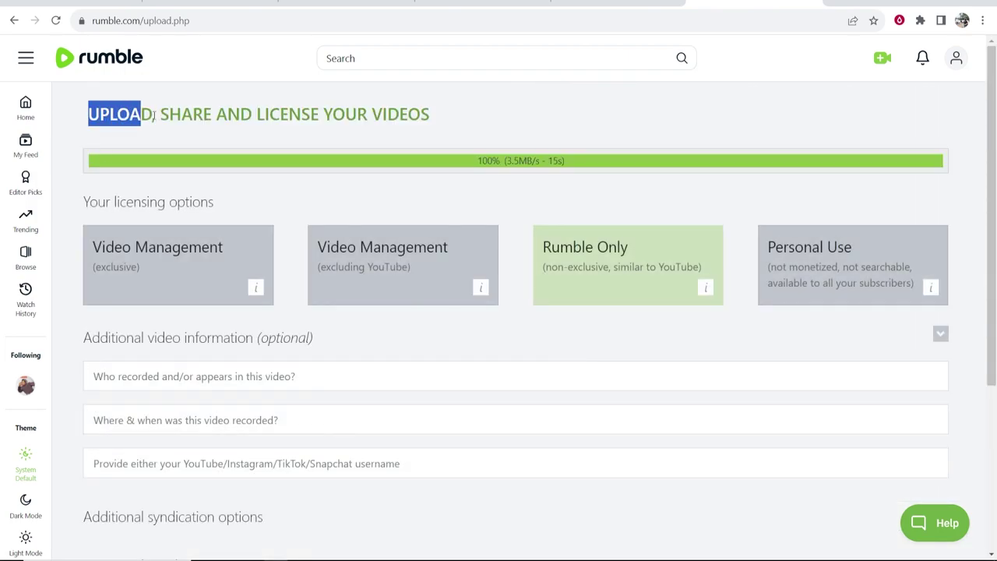
{"action": "left_click", "coordinate": [438, 115]}
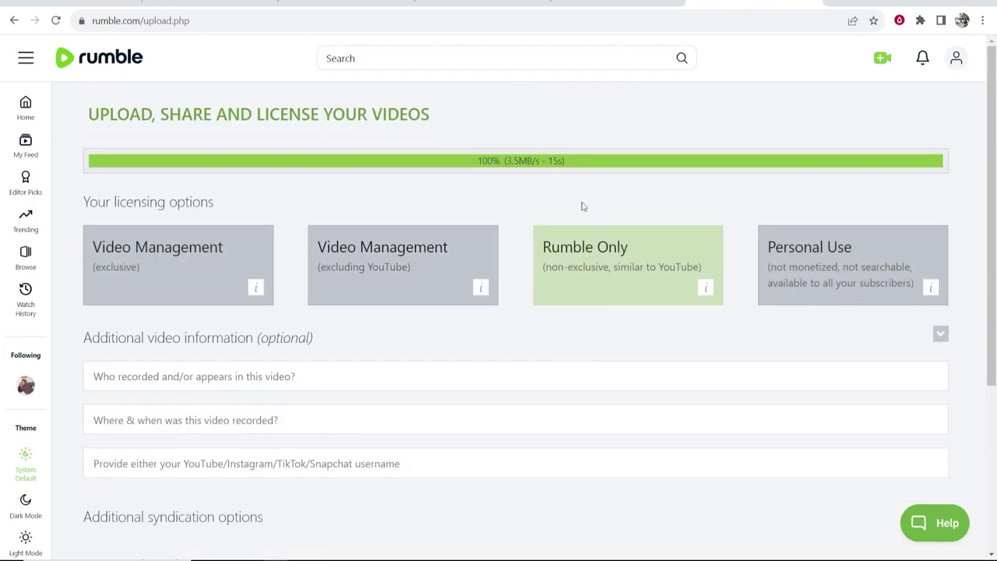
{"action": "left_click_drag", "start_coordinate": [209, 209], "coordinate": [78, 218]}
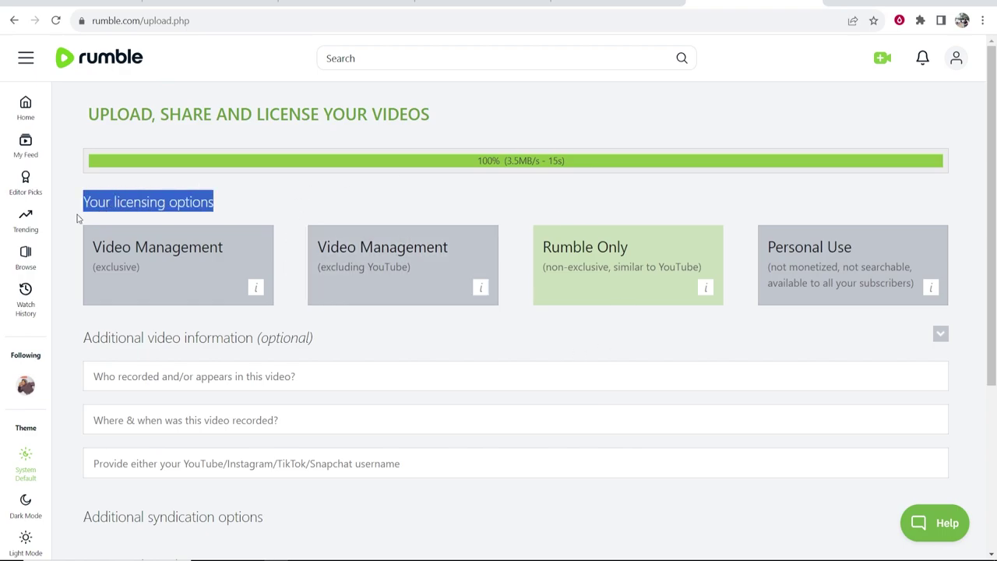
{"action": "left_click", "coordinate": [76, 201]}
{"action": "scroll", "coordinate": [141, 156], "scroll_direction": "down", "scroll_amount": 3}
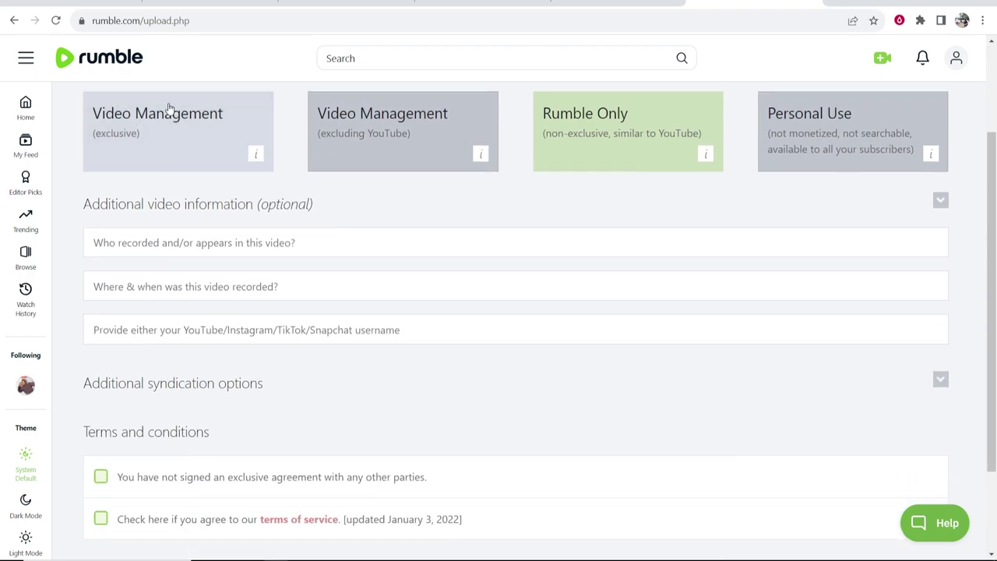
Pick Video Management (exclusive), then switch to Video Management (excluding YouTube)
{"action": "left_click", "coordinate": [143, 148]}
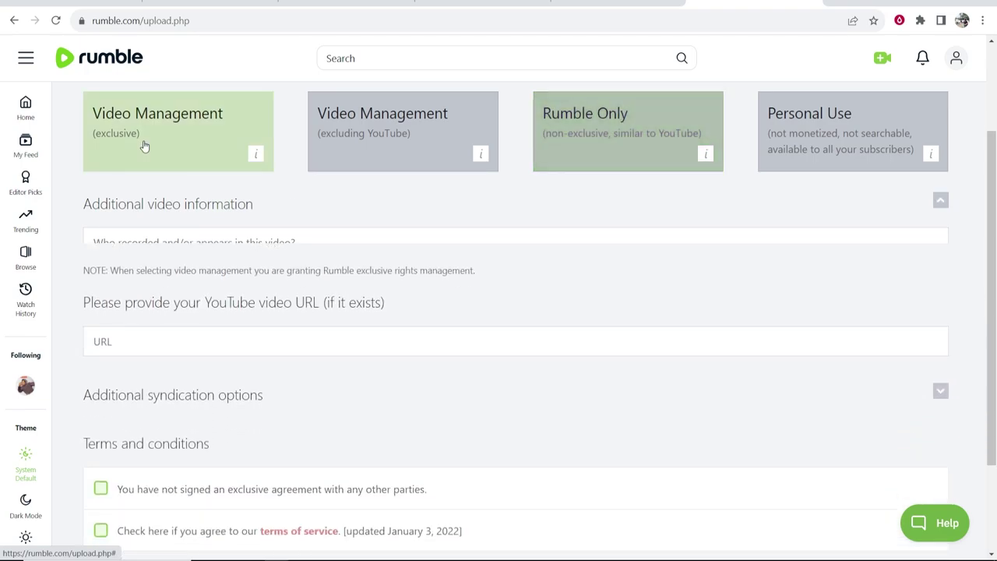
{"action": "scroll", "coordinate": [261, 156], "scroll_direction": "up", "scroll_amount": 3}
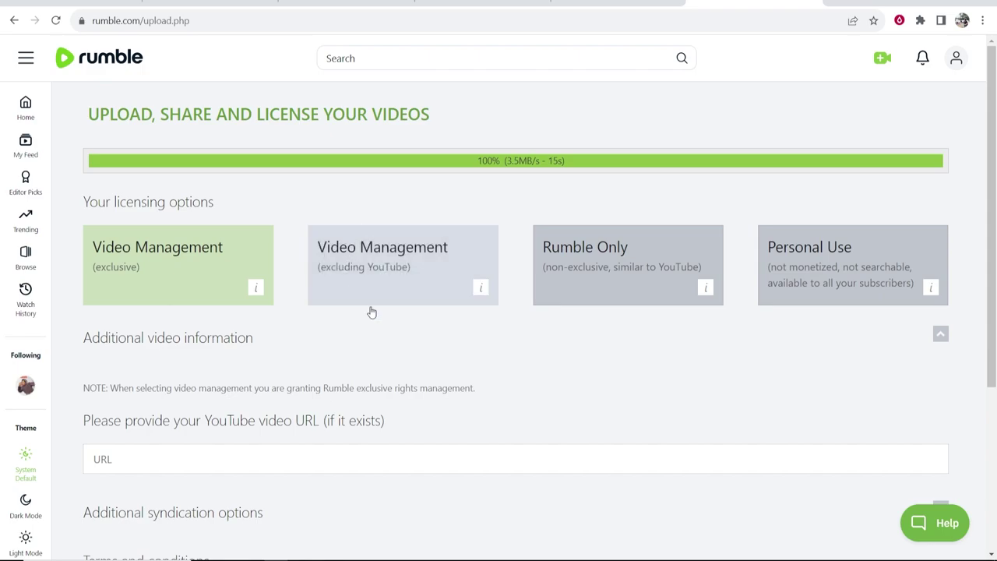
{"action": "left_click", "coordinate": [433, 267]}
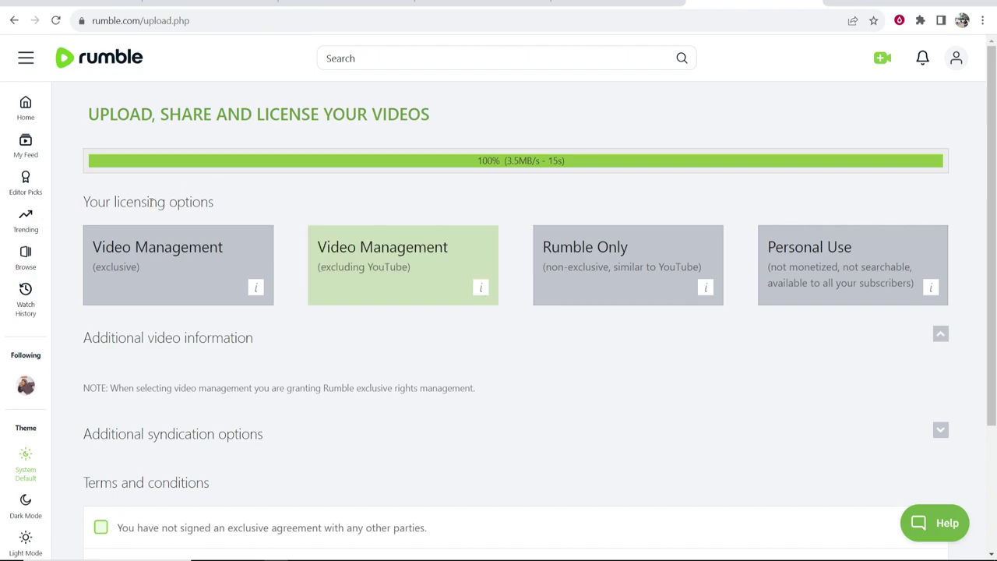
{"action": "left_click_drag", "start_coordinate": [86, 207], "coordinate": [214, 203]}
{"action": "left_click", "coordinate": [222, 200]}
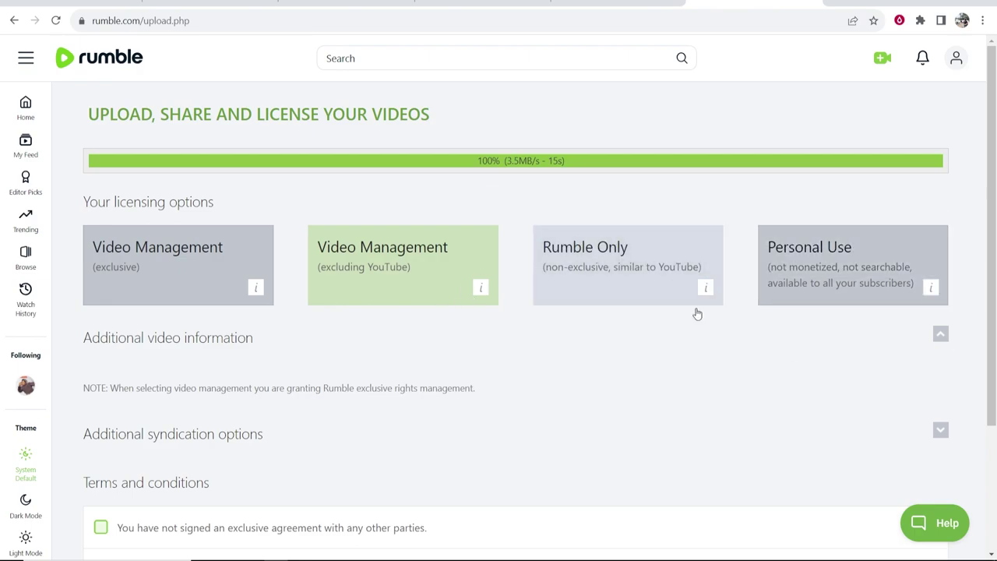
Confirm no exclusive agreement with others under Terms and conditions, then submit the video
{"action": "scroll", "coordinate": [748, 416], "scroll_direction": "down", "scroll_amount": 3}
{"action": "left_click_drag", "start_coordinate": [84, 312], "coordinate": [229, 313]}
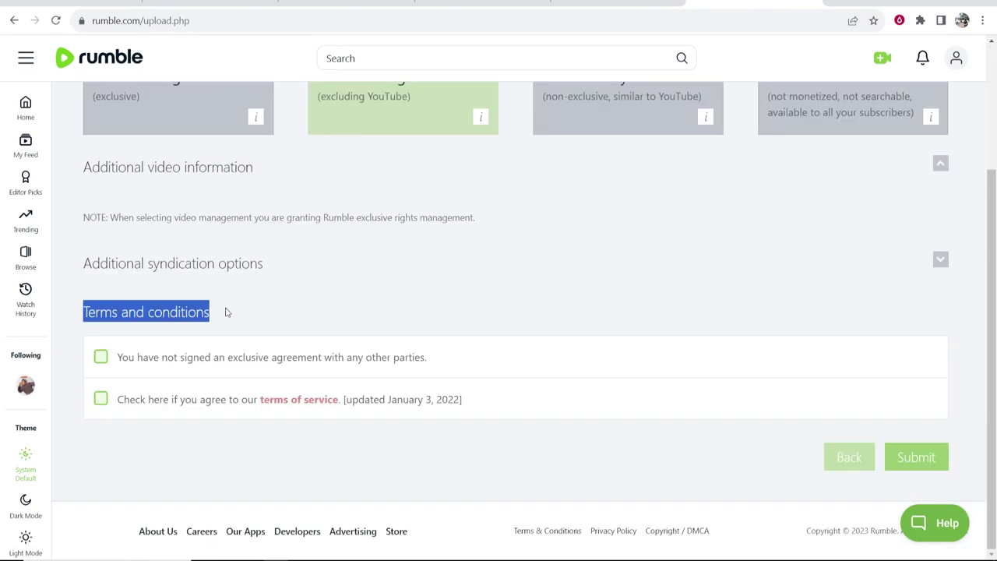
{"action": "left_click", "coordinate": [216, 309]}
{"action": "left_click", "coordinate": [101, 356]}
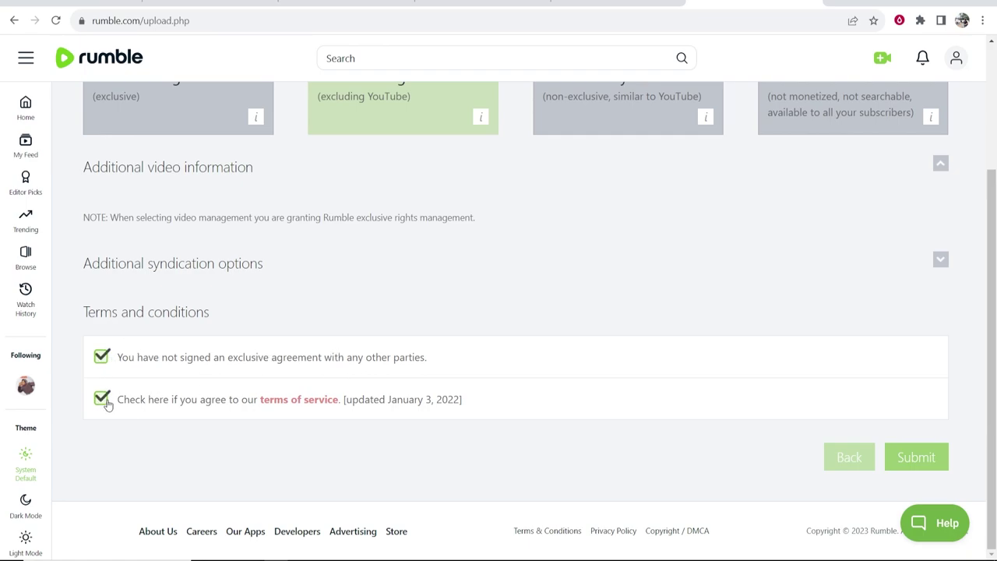
{"action": "left_click", "coordinate": [933, 460]}
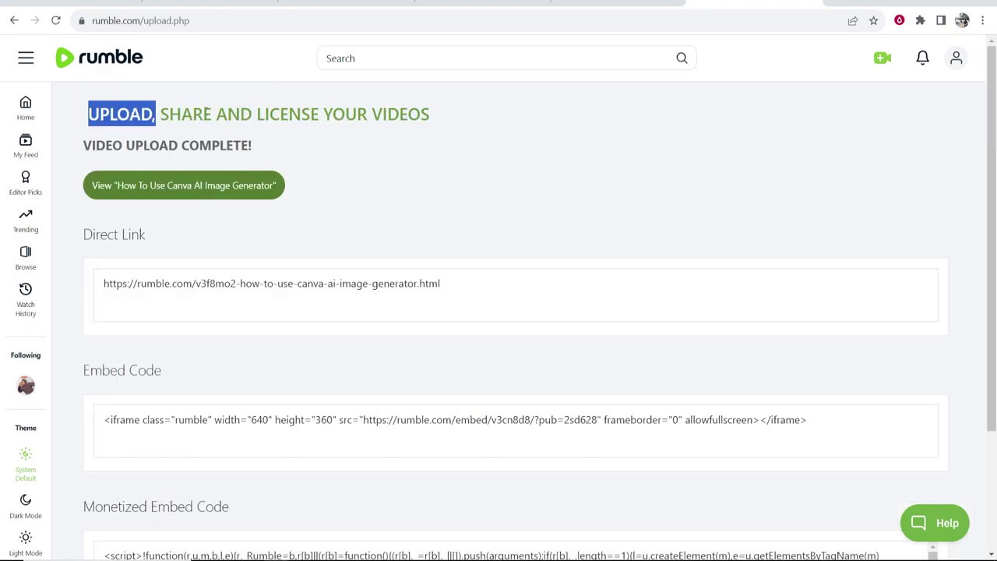
Review the Video Upload Complete page and its processing percentage
{"action": "left_click_drag", "start_coordinate": [88, 114], "coordinate": [427, 114]}
{"action": "left_click", "coordinate": [282, 148]}
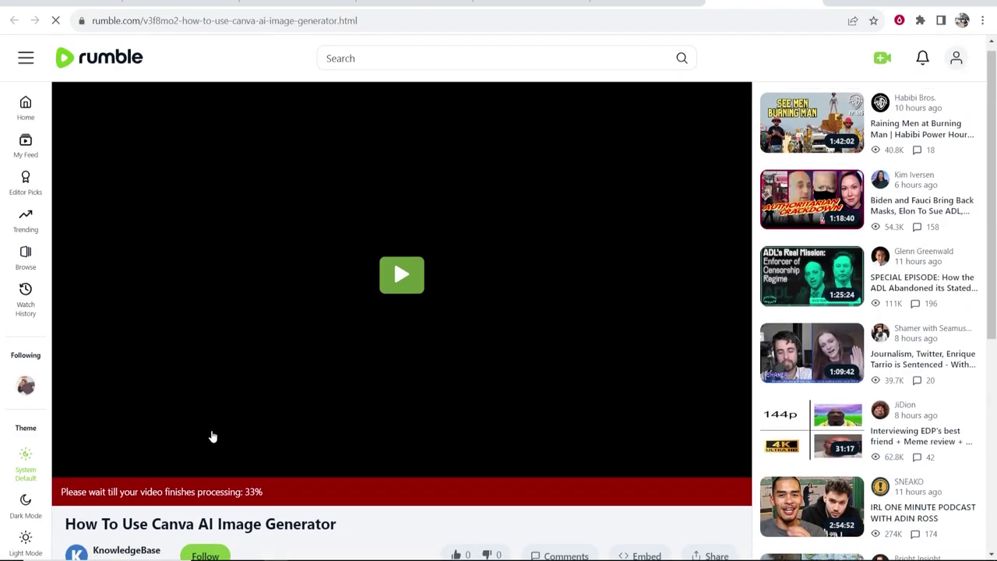
{"action": "scroll", "coordinate": [211, 436], "scroll_direction": "down", "scroll_amount": 2}
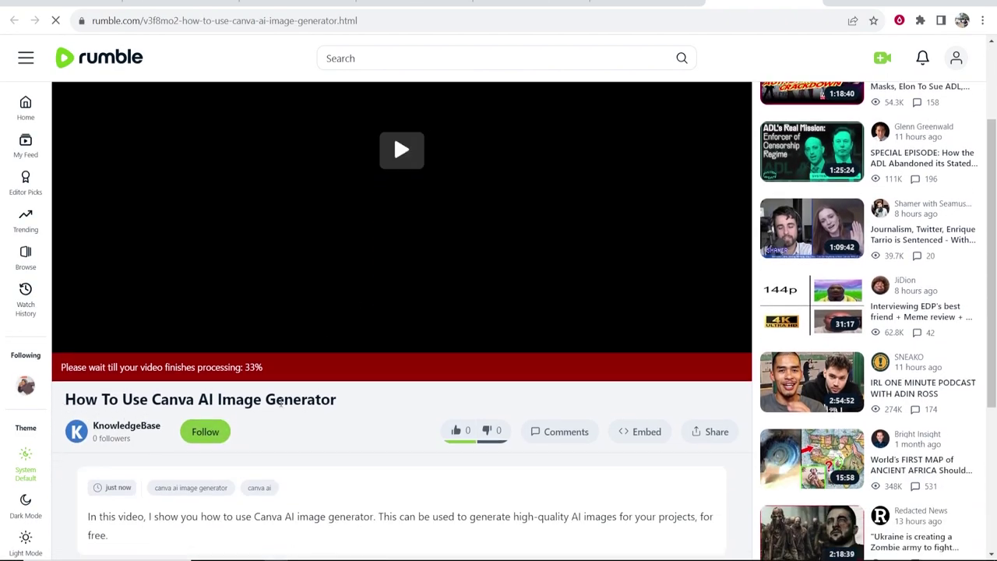
{"action": "double_click", "coordinate": [261, 371]}
{"action": "left_click", "coordinate": [306, 418]}
Play the uploaded video, then go to the KnowledgeBase channel page
{"action": "scroll", "coordinate": [370, 343], "scroll_direction": "up", "scroll_amount": 2}
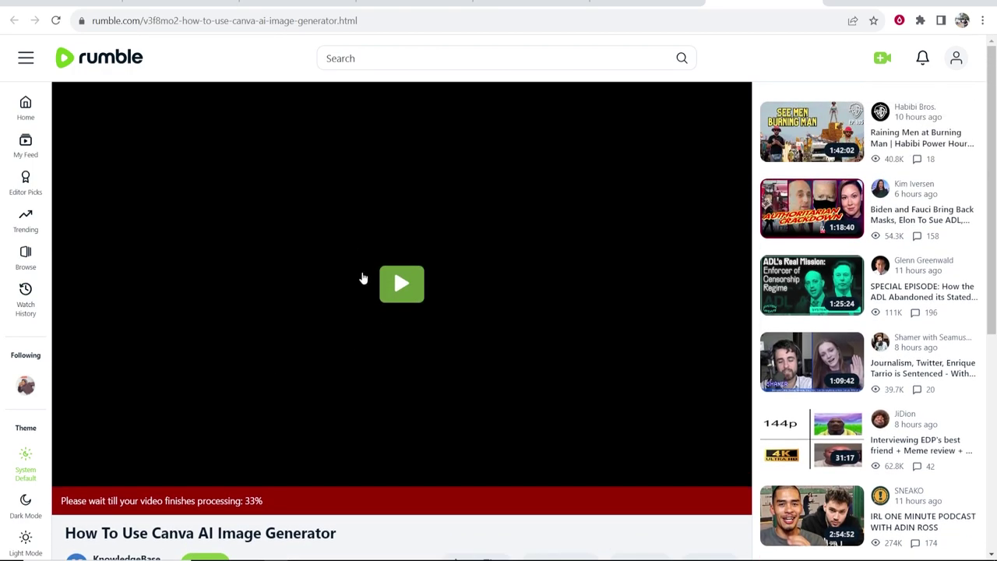
{"action": "left_click", "coordinate": [405, 283]}
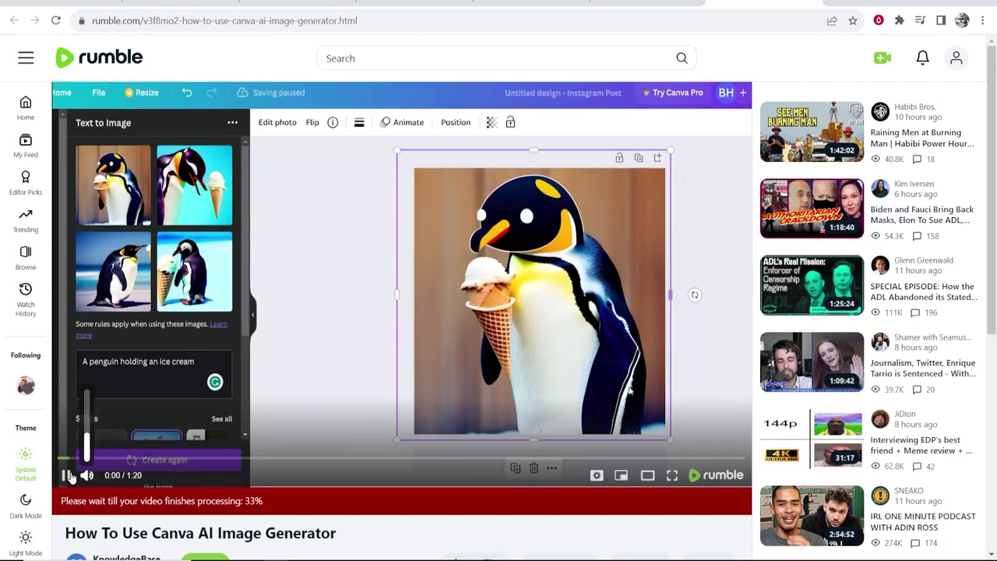
{"action": "left_click", "coordinate": [126, 558]}
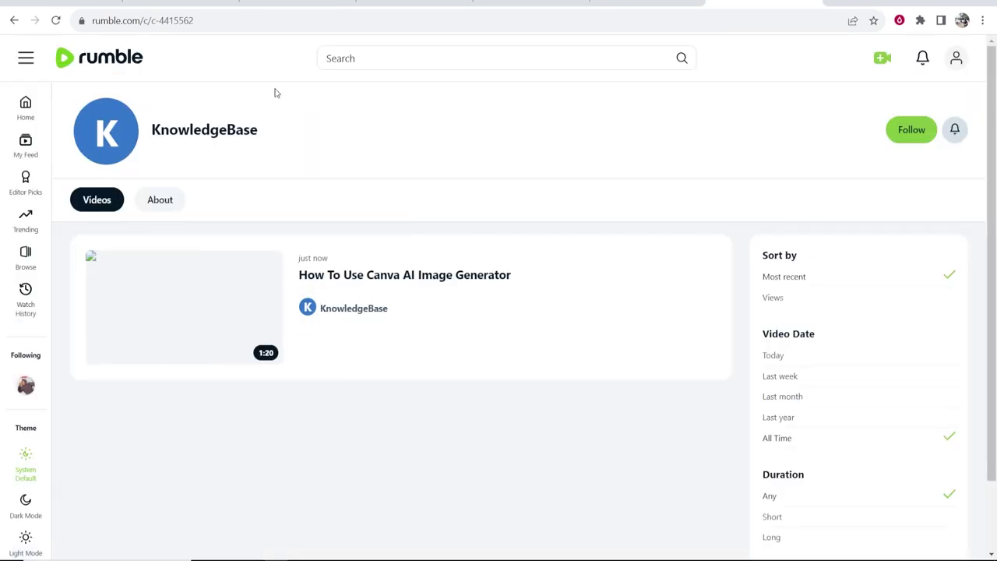
{"action": "left_click", "coordinate": [956, 59]}
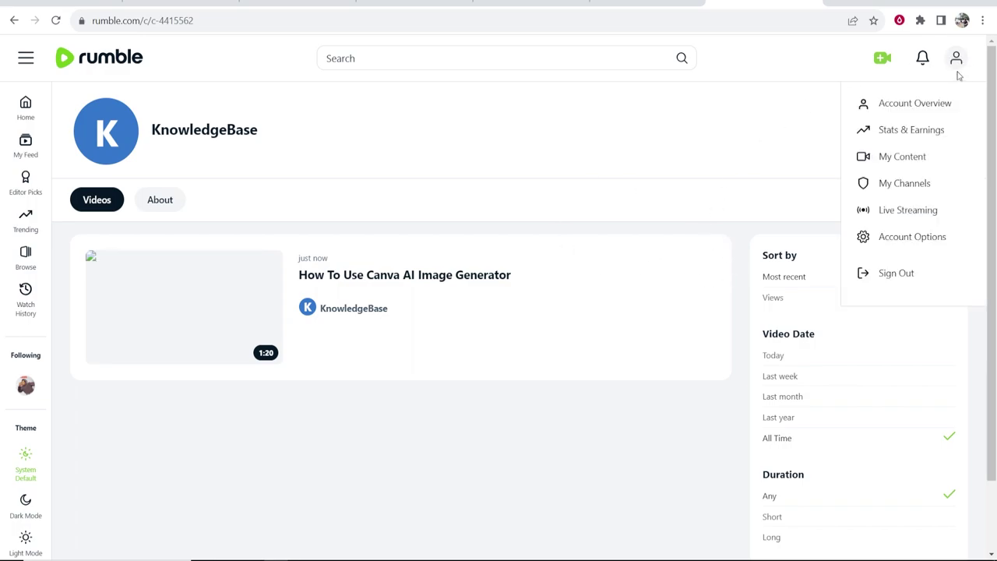
{"action": "left_click", "coordinate": [888, 186]}
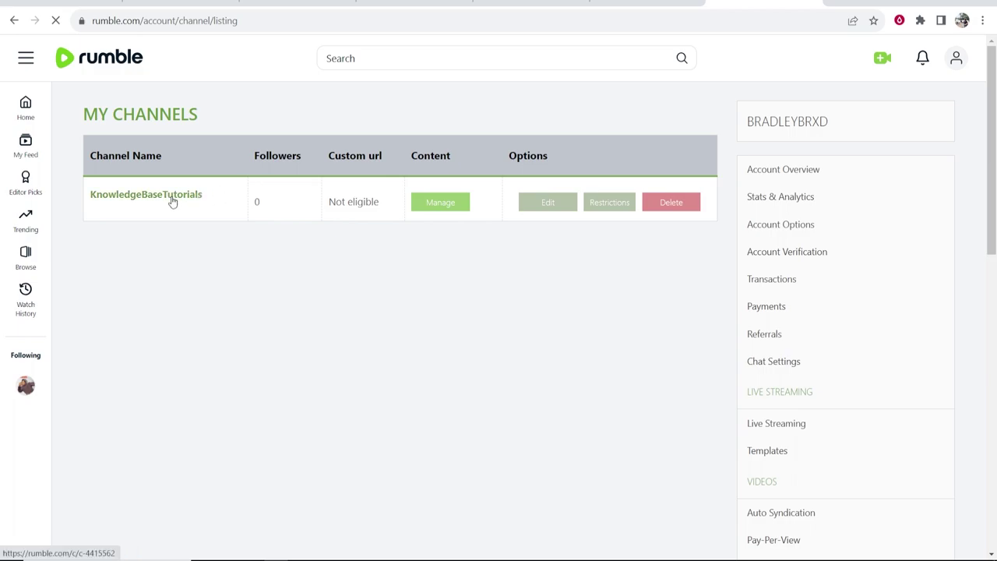
{"action": "left_click", "coordinate": [167, 197]}
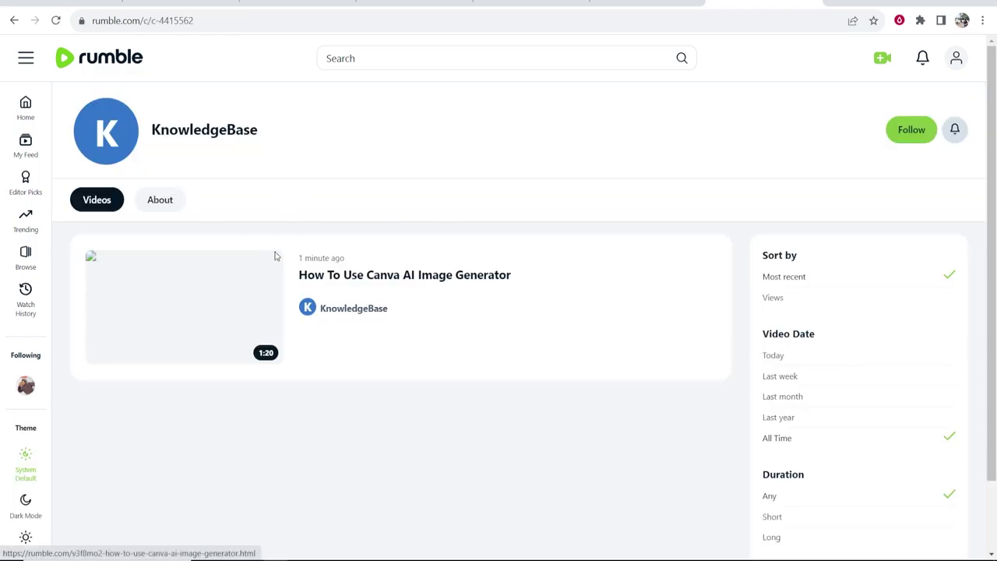